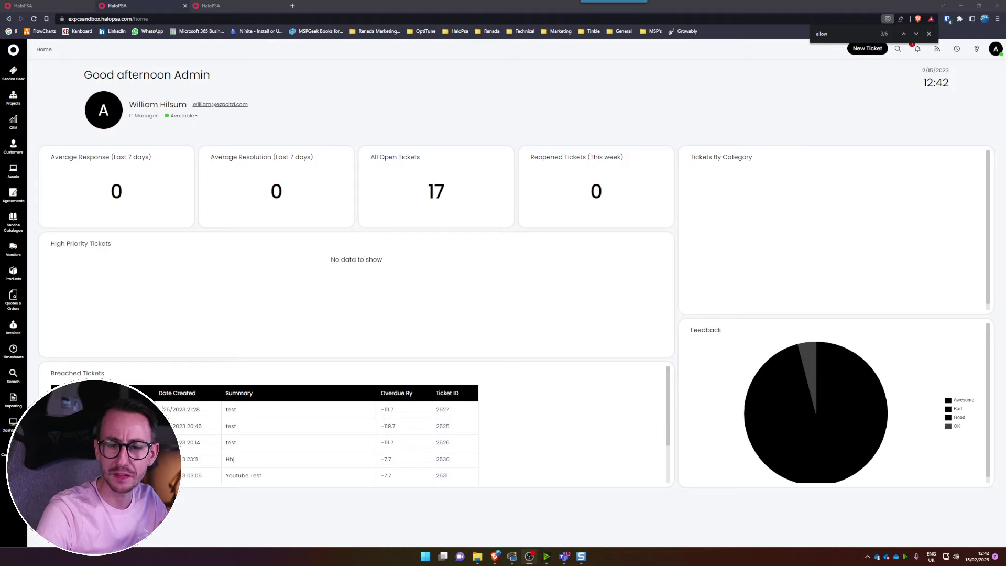
Dismiss the browser find bar and open ticket 0002531 'Youtube Test' from the Service Desk
{"action": "left_click", "coordinate": [929, 33]}
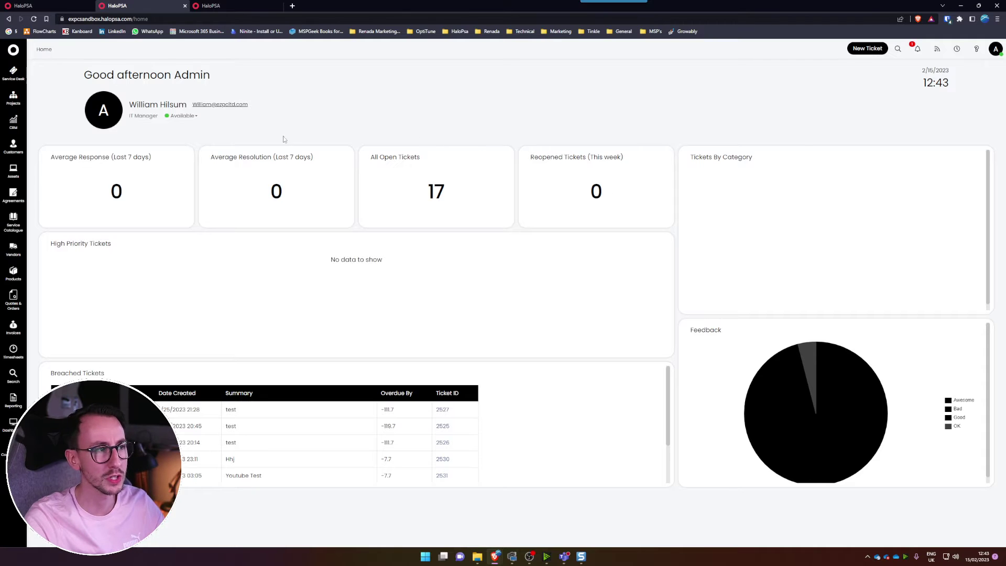
{"action": "left_click", "coordinate": [13, 72]}
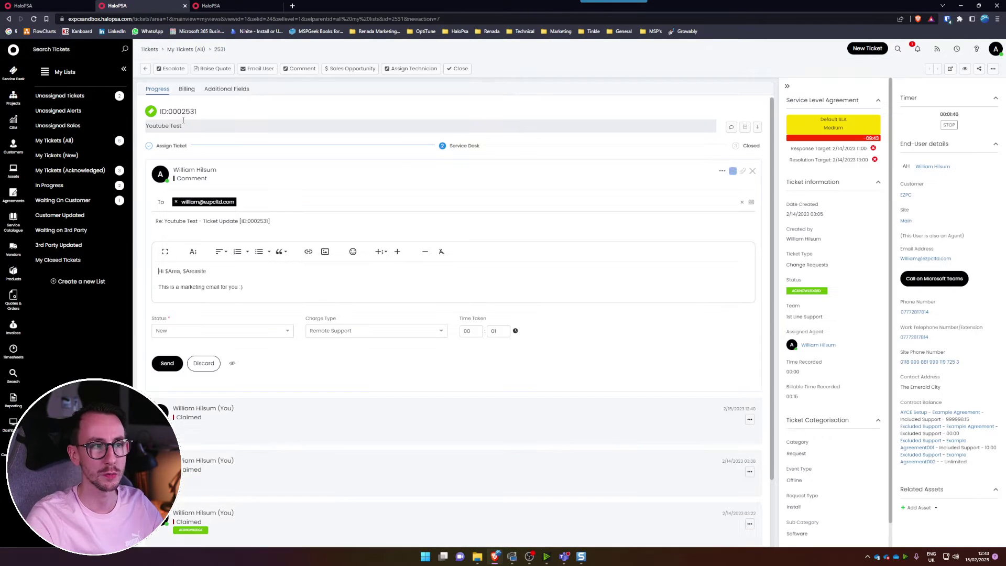
Delete both marketing lines from the comment body, then select the site's base web address
{"action": "left_click_drag", "start_coordinate": [243, 287], "coordinate": [158, 270]}
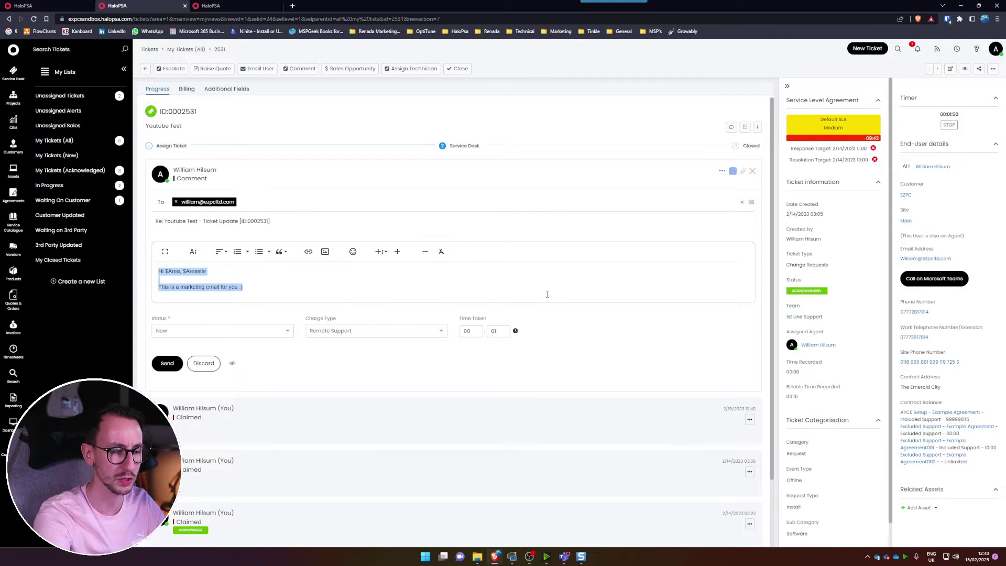
{"action": "key", "text": "BackSpace"}
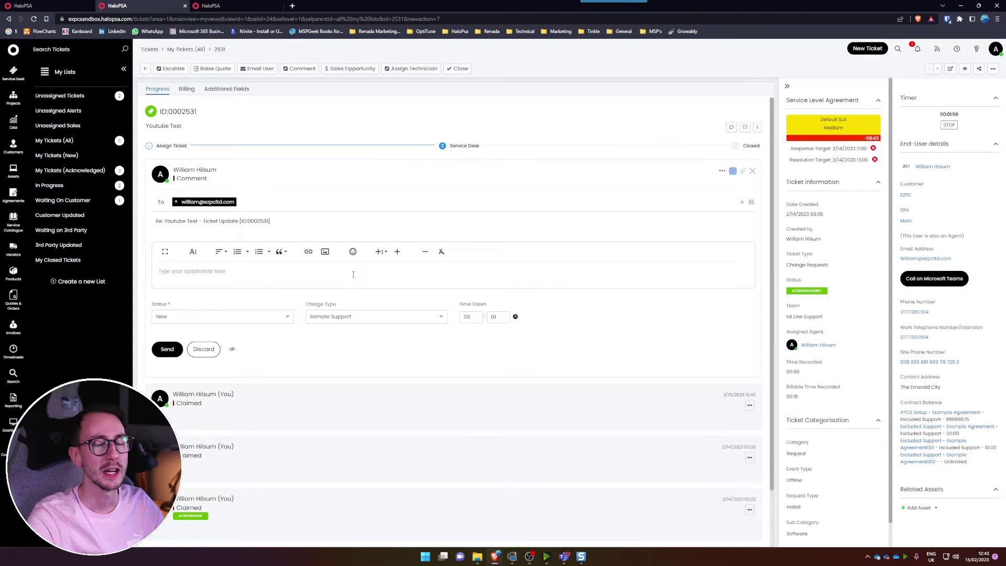
{"action": "left_click", "coordinate": [133, 19]}
{"action": "left_click", "coordinate": [133, 19]}
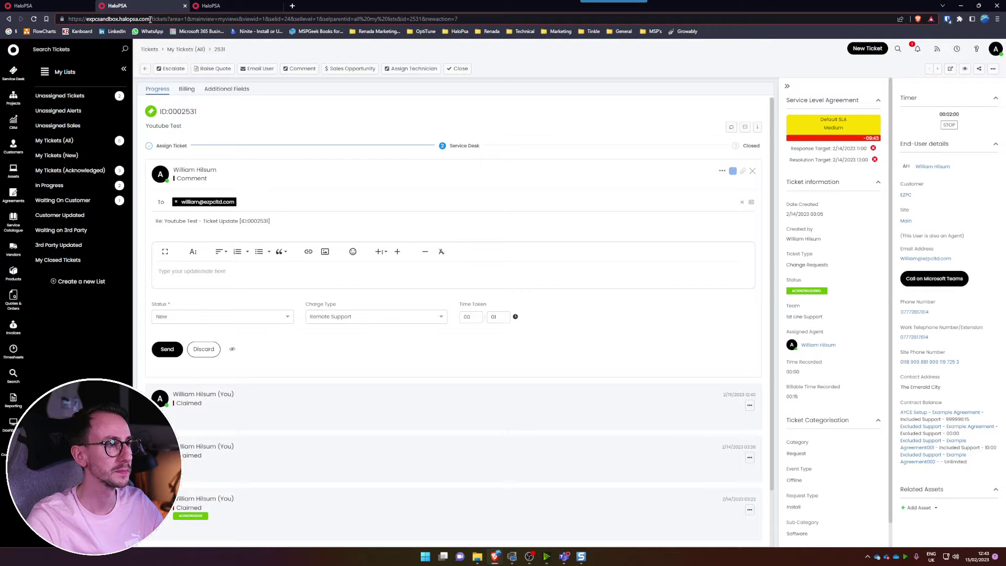
{"action": "left_click", "coordinate": [56, 17], "text": "shift"}
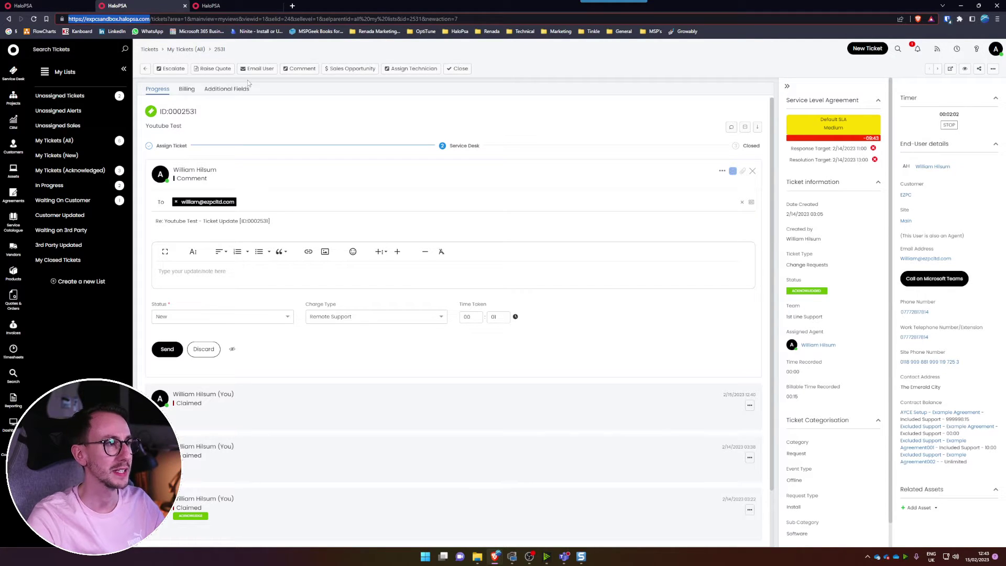
Load the /variables page in the third tab and look over the variable list
{"action": "left_click", "coordinate": [228, 5]}
{"action": "left_click", "coordinate": [219, 16]}
{"action": "key", "text": "ctrl+BackSpace"}
{"action": "type", "text": "var"}
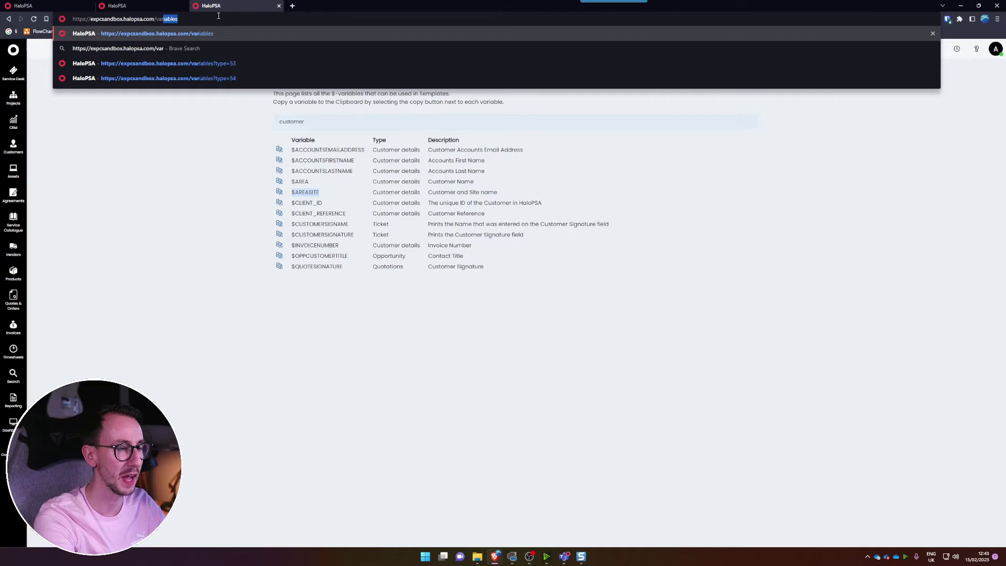
{"action": "key", "text": "Return"}
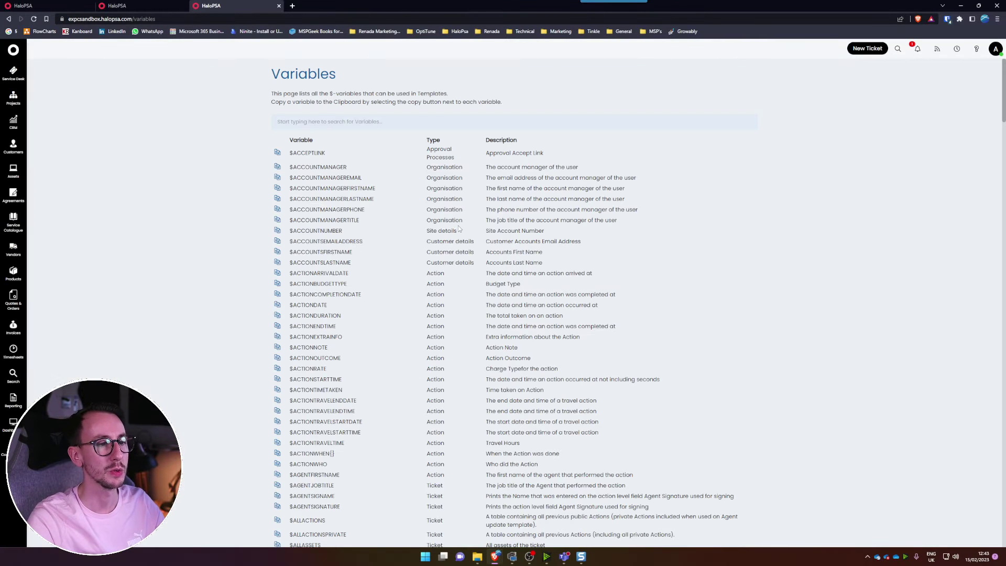
{"action": "left_click_drag", "start_coordinate": [290, 168], "coordinate": [353, 169]}
{"action": "left_click_drag", "start_coordinate": [486, 167], "coordinate": [559, 182]}
{"action": "left_click", "coordinate": [558, 181]}
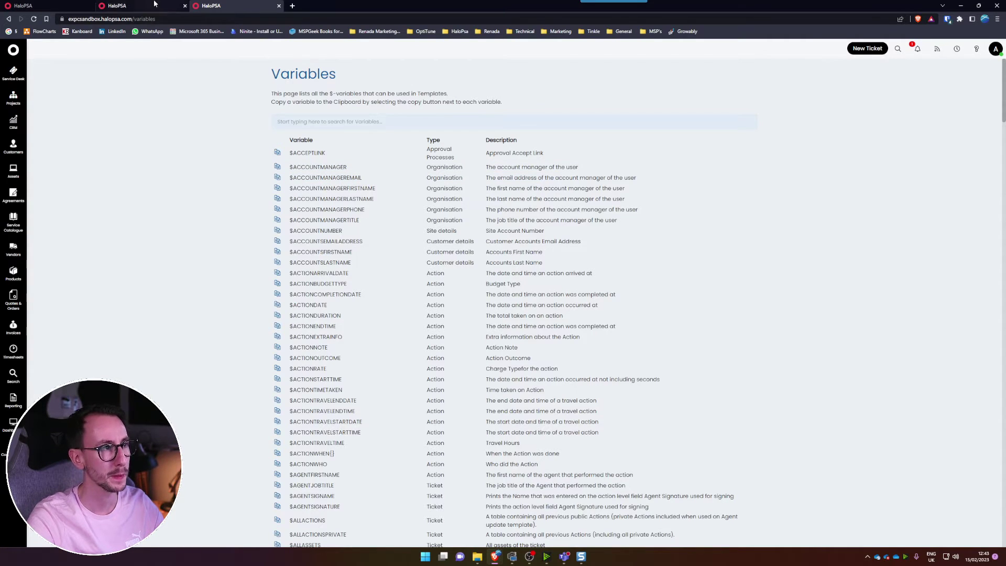
Search the variables for 'customer name', pick out $AREA, and return to the ticket
{"action": "left_click", "coordinate": [330, 124]}
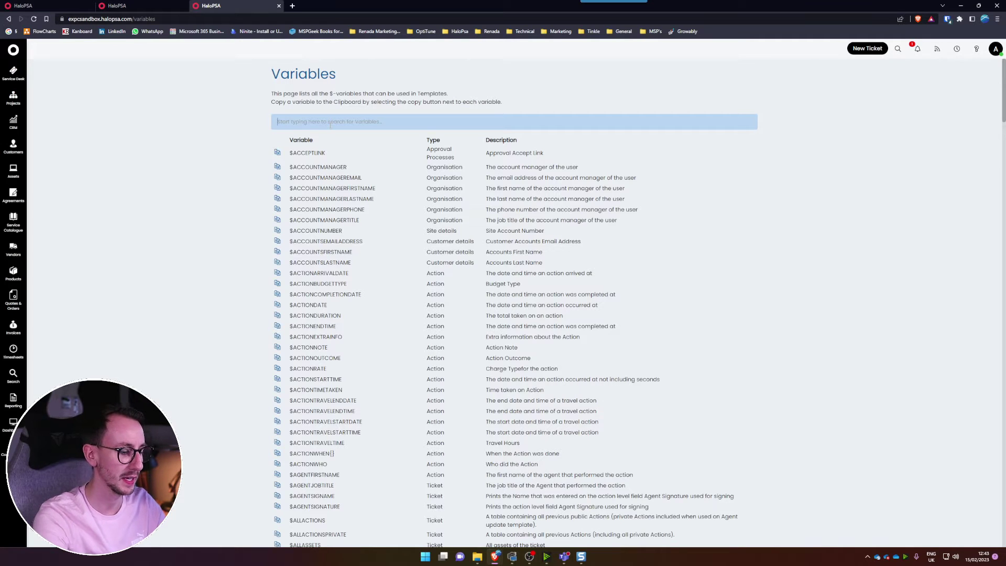
{"action": "type", "text": "customer name"}
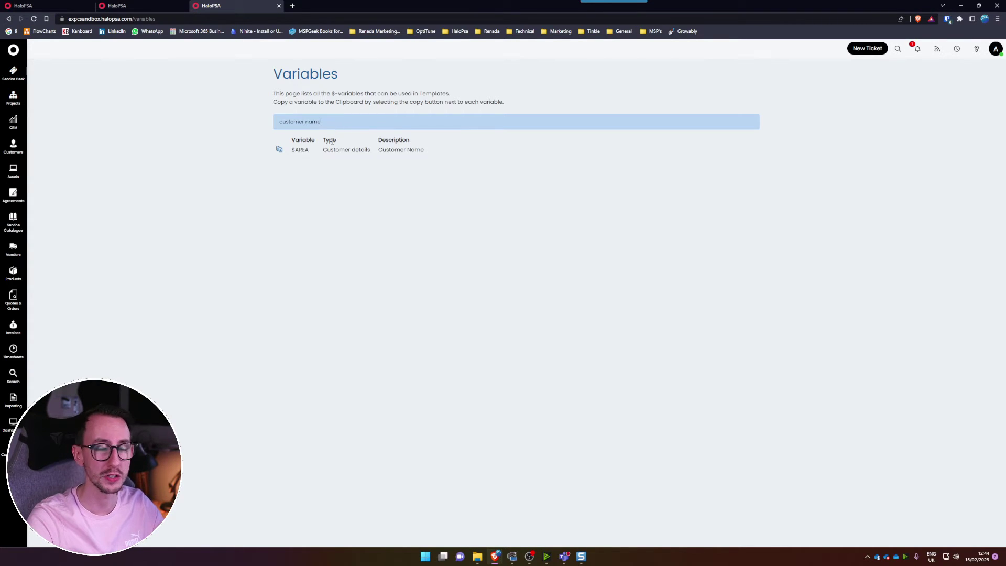
{"action": "left_click", "coordinate": [309, 155]}
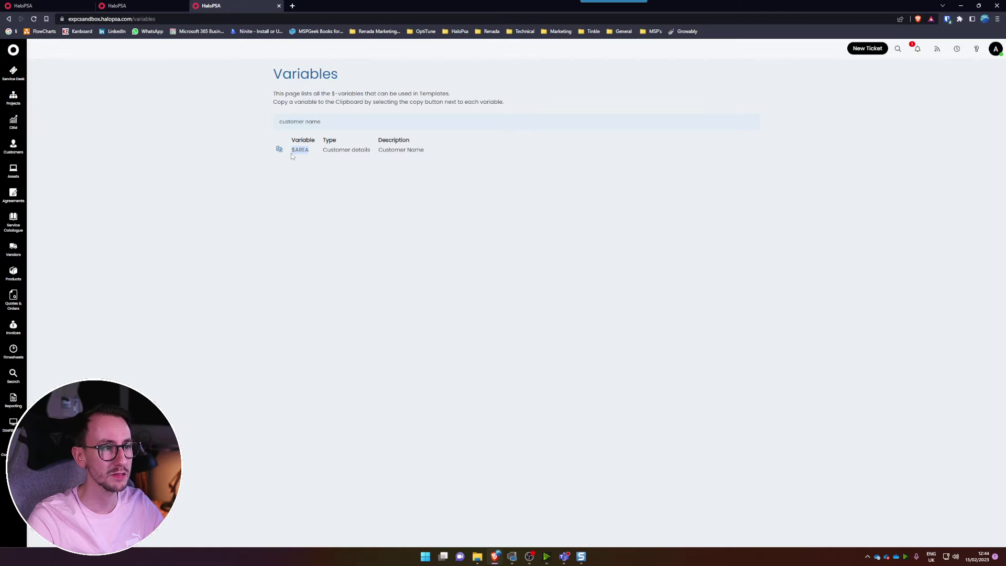
{"action": "left_click", "coordinate": [136, 7]}
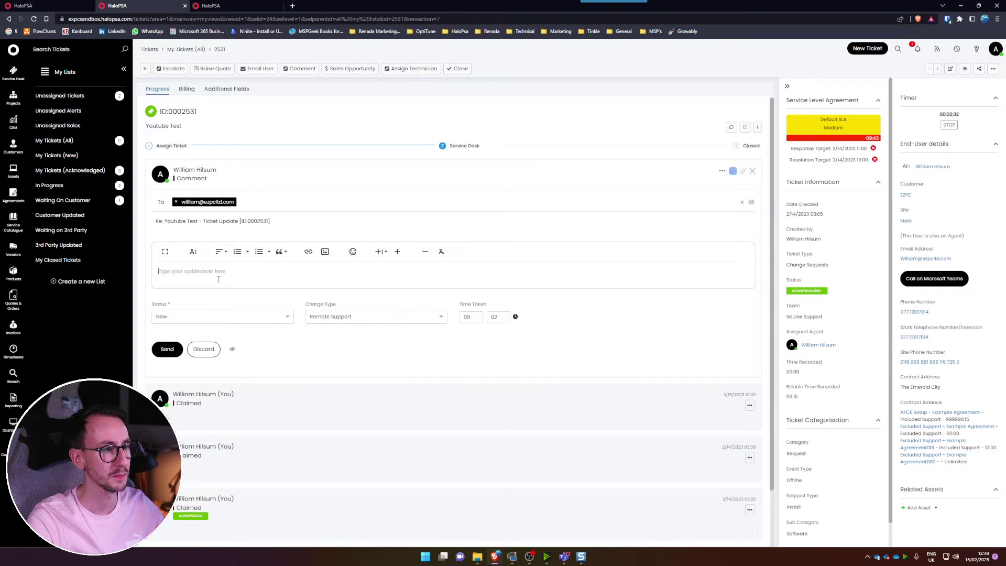
Write 'Hi $Area,' and 'I hope you're having a nice day' on two comment lines
{"action": "type", "text": "Hi $Area,"}
{"action": "key", "text": "Return"}
{"action": "type", "text": "I"}
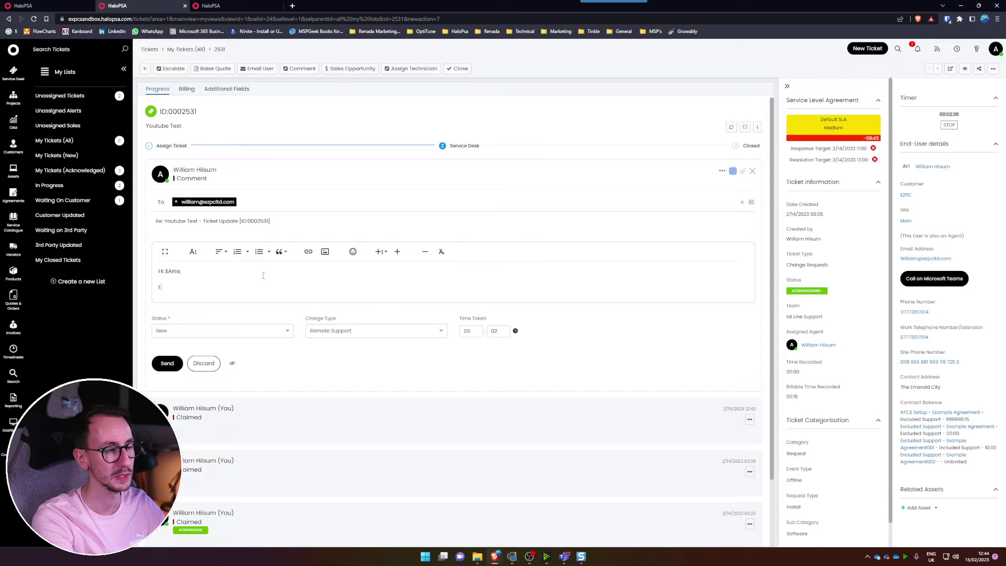
{"action": "type", "text": " hope you're having a"}
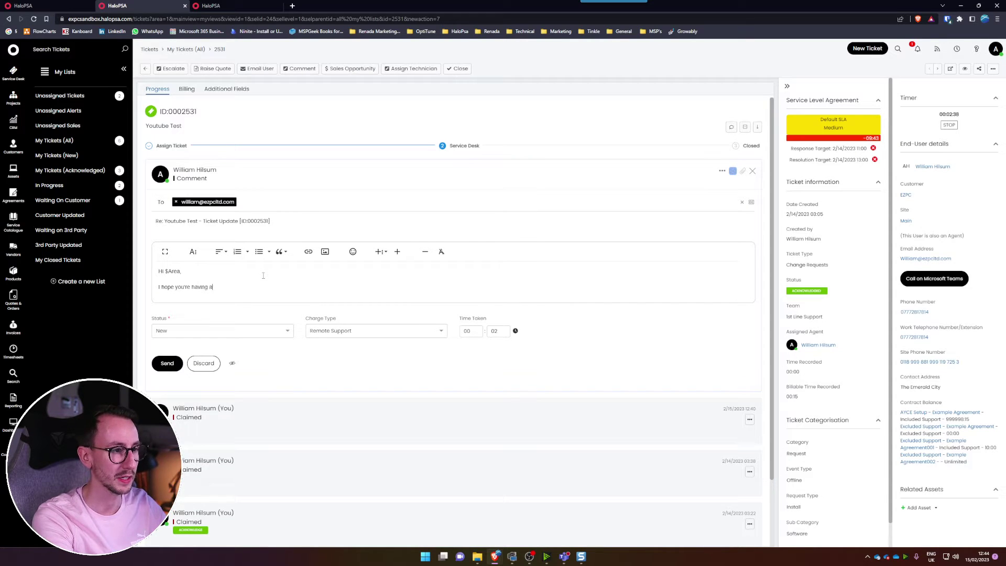
{"action": "type", "text": " nice day."}
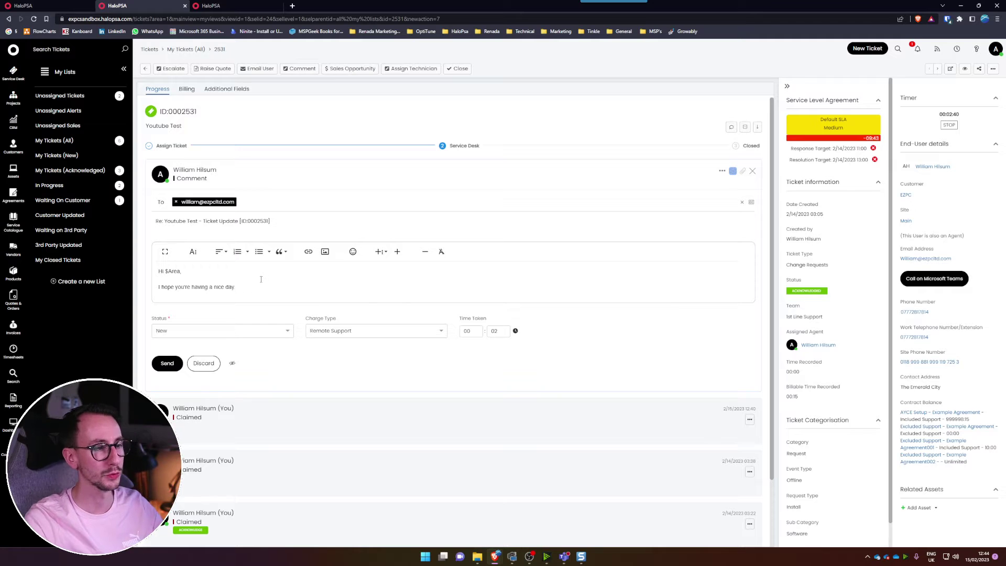
Preview the email to confirm $Area becomes the customer's name, cancel, and select all comment text
{"action": "left_click", "coordinate": [179, 360]}
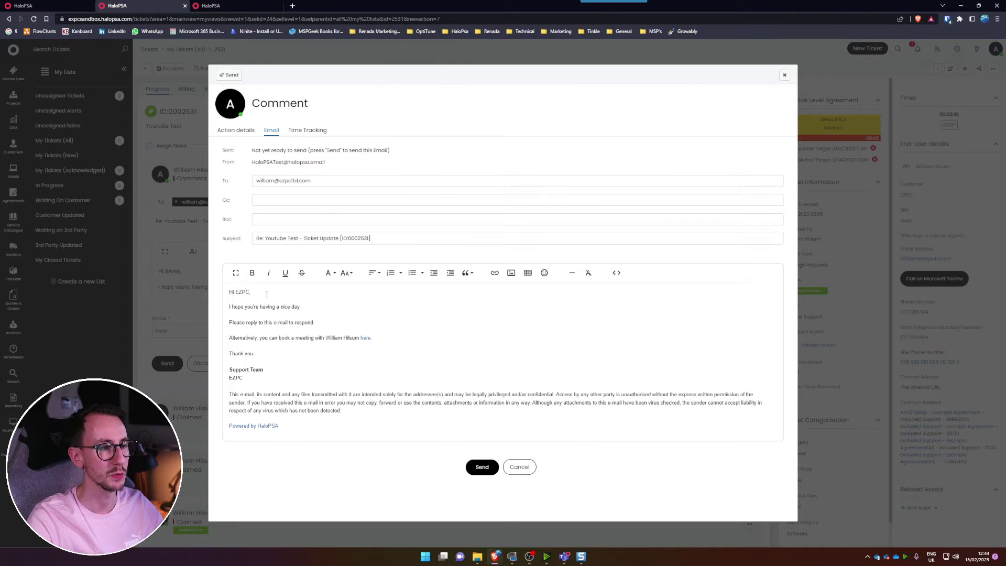
{"action": "left_click_drag", "start_coordinate": [236, 292], "coordinate": [250, 292]}
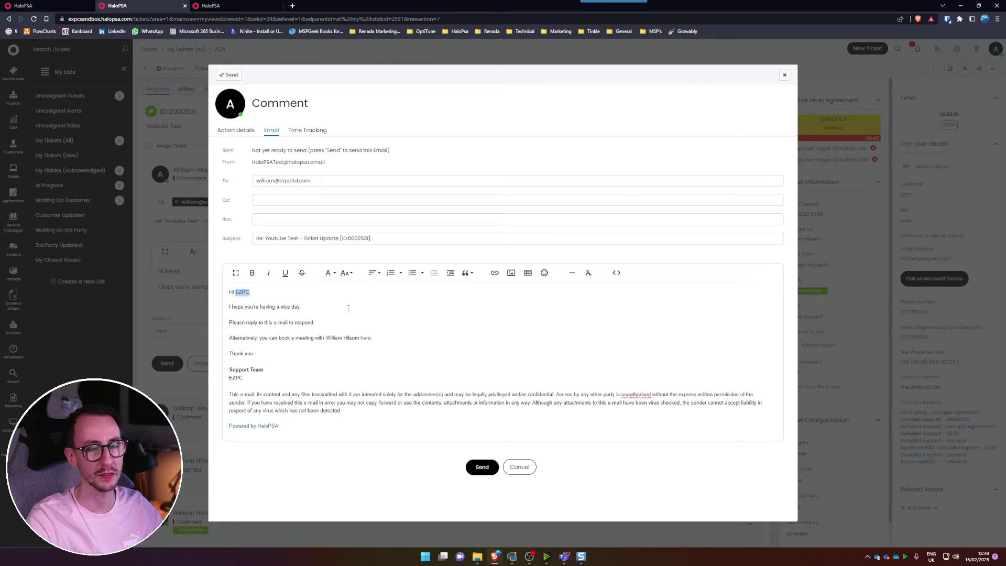
{"action": "left_click", "coordinate": [520, 468]}
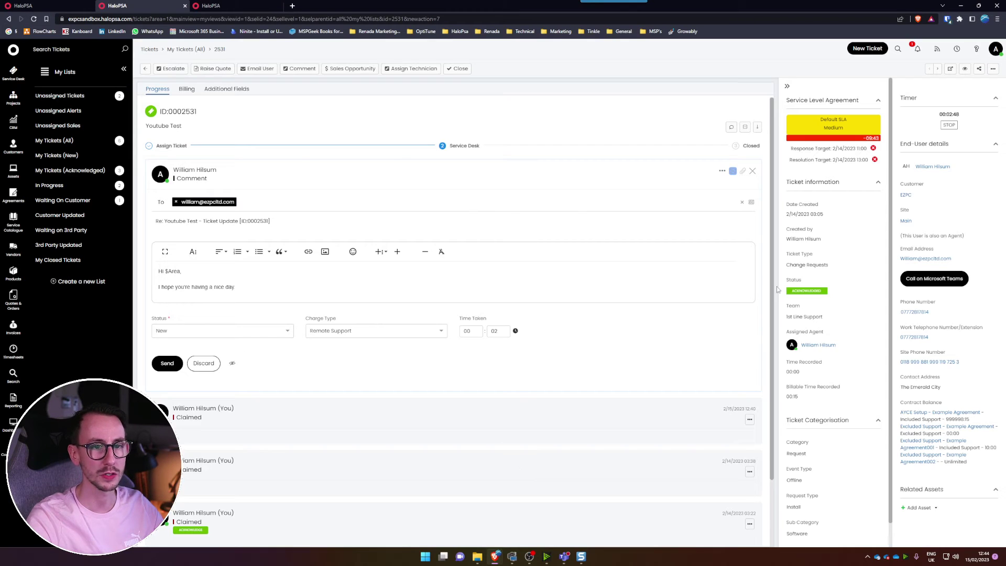
{"action": "left_click_drag", "start_coordinate": [903, 184], "coordinate": [913, 197]}
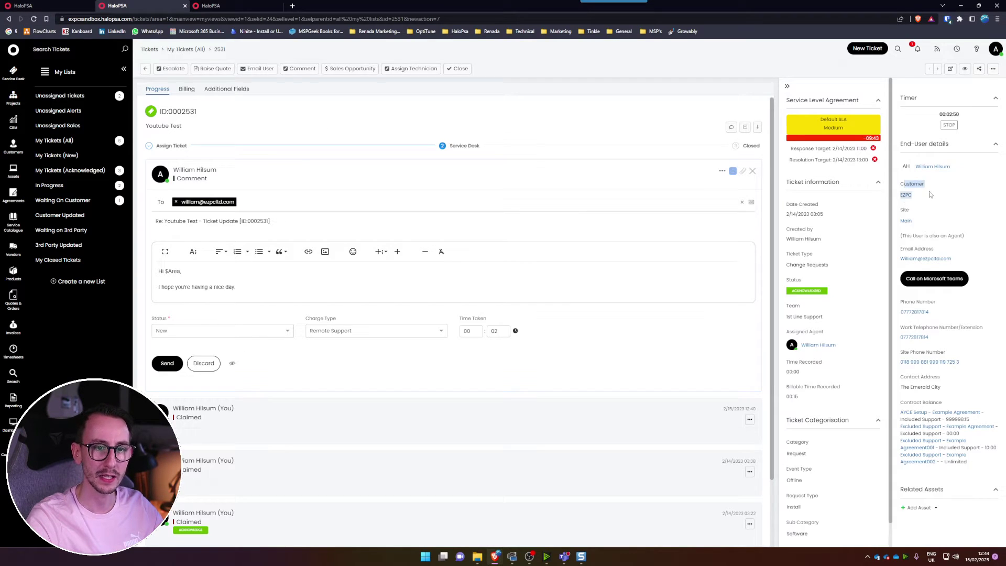
{"action": "left_click", "coordinate": [330, 294]}
{"action": "key", "text": "ctrl+a"}
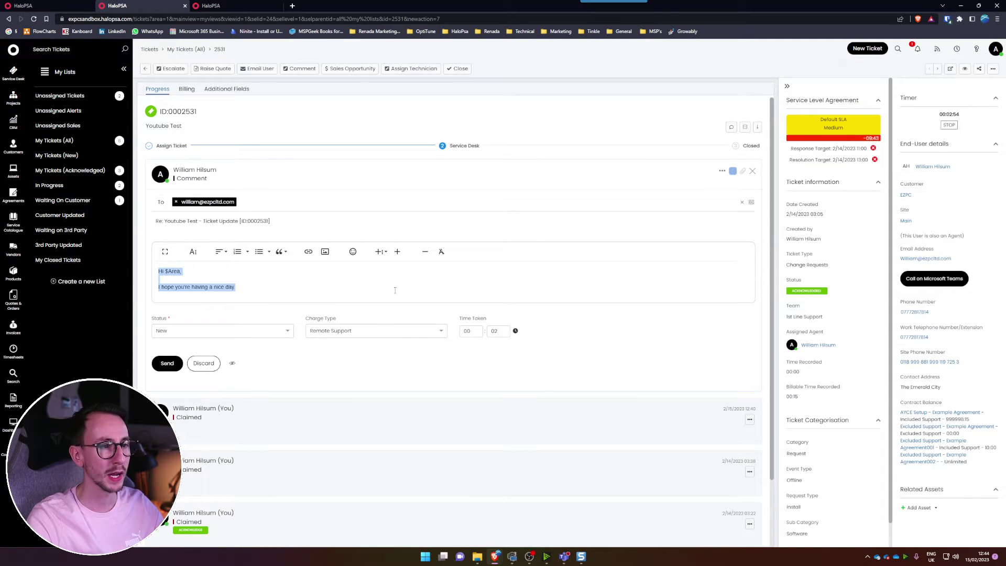
Insert the Service Desk thank-you canned text, preview the resulting email, and cancel it
{"action": "left_click", "coordinate": [381, 252]}
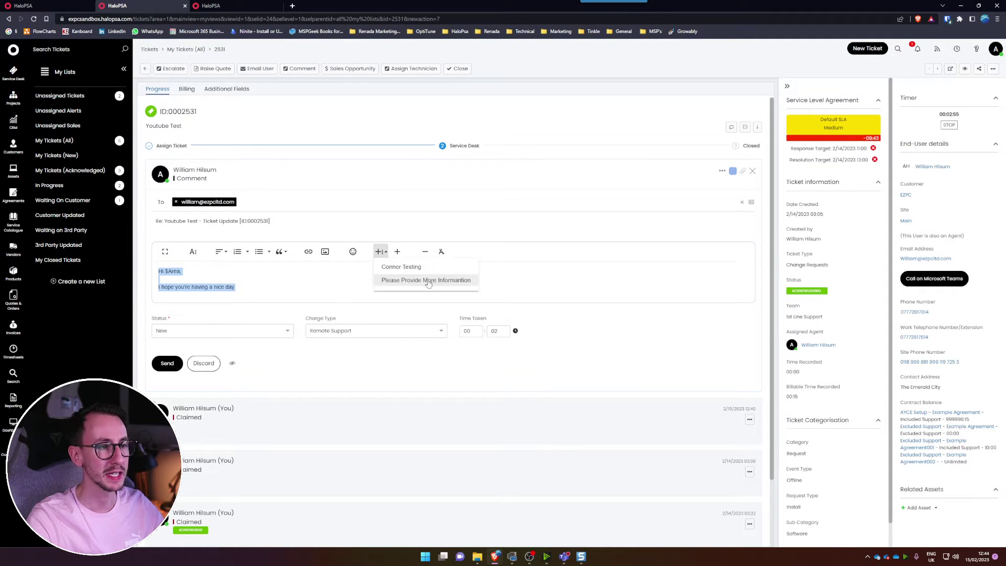
{"action": "left_click", "coordinate": [404, 267]}
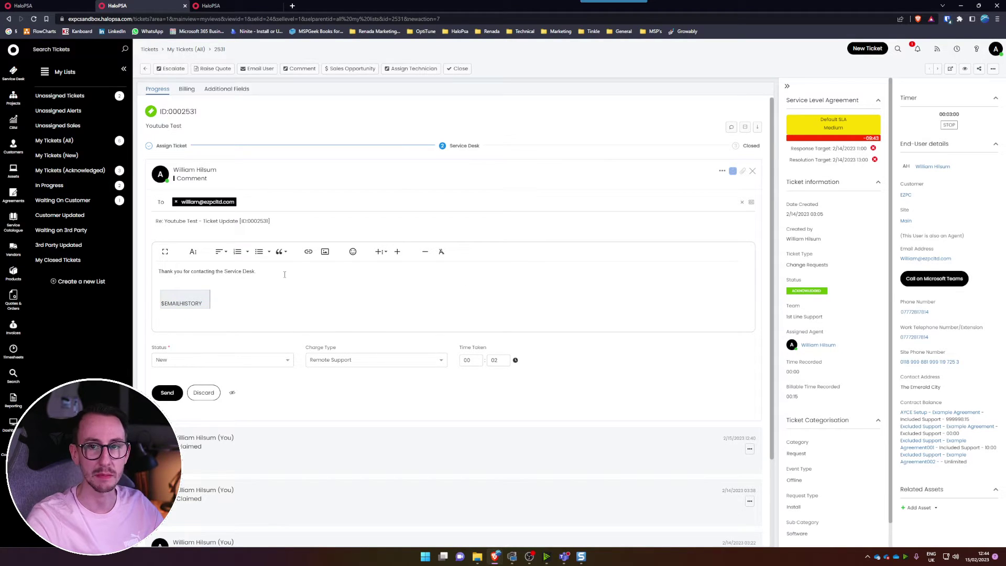
{"action": "left_click", "coordinate": [165, 397]}
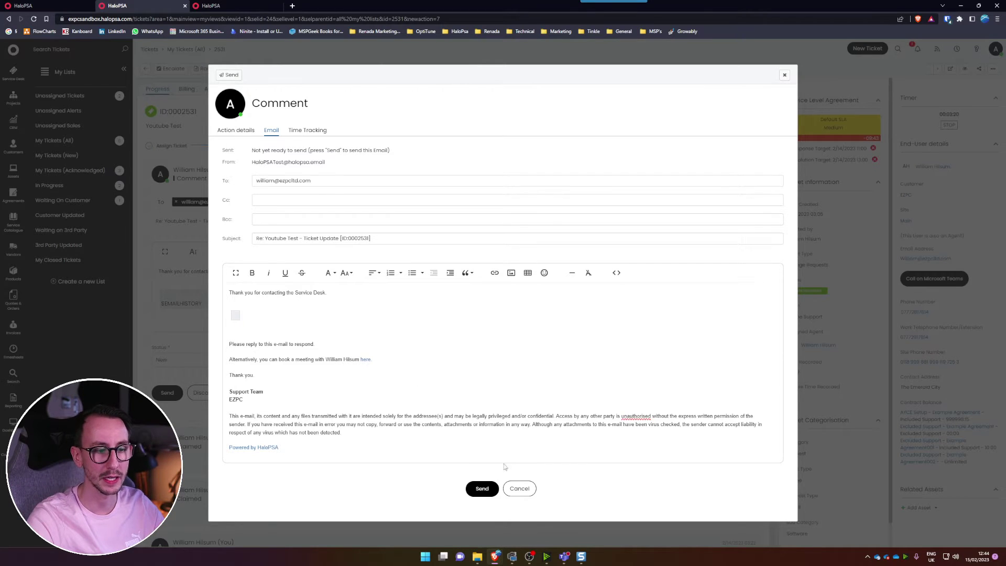
{"action": "left_click", "coordinate": [520, 489]}
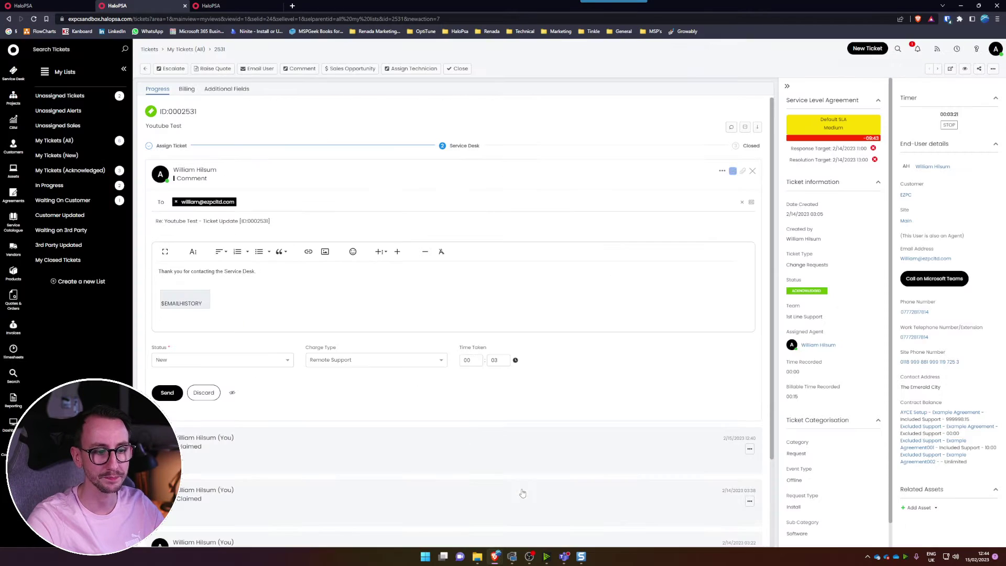
Load the variables?type=53 list in the Variables tab
{"action": "left_click", "coordinate": [233, 5]}
{"action": "left_click", "coordinate": [207, 20]}
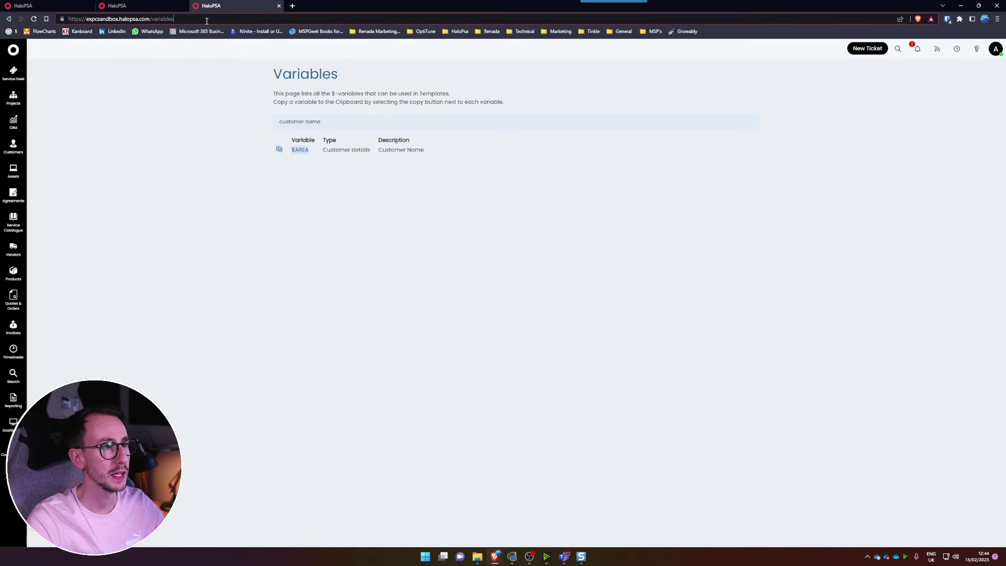
{"action": "key", "text": "BackSpace"}
{"action": "key", "text": "Down"}
{"action": "key", "text": "Down"}
{"action": "key", "text": "Down"}
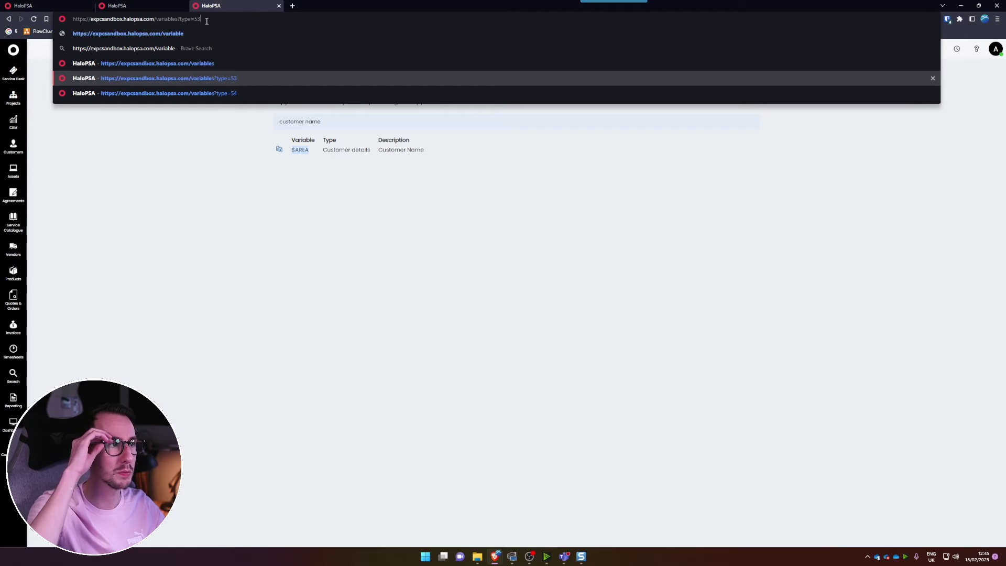
{"action": "key", "text": "Return"}
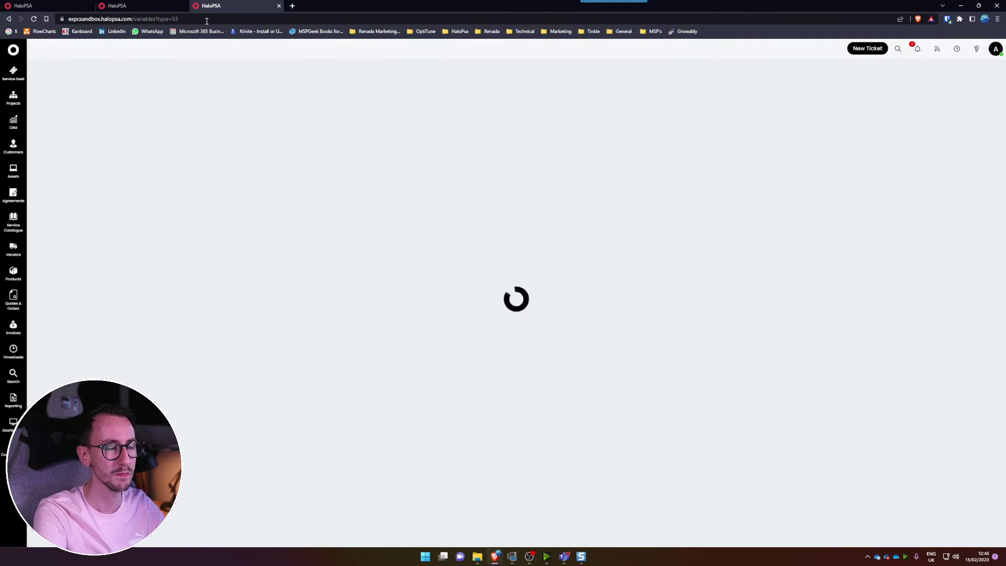
Switch to the type=54 Customer and Invoice Line variables, then go to Configuration
{"action": "left_click", "coordinate": [184, 19]}
{"action": "key", "text": "BackSpace"}
{"action": "type", "text": "4"}
{"action": "key", "text": "Return"}
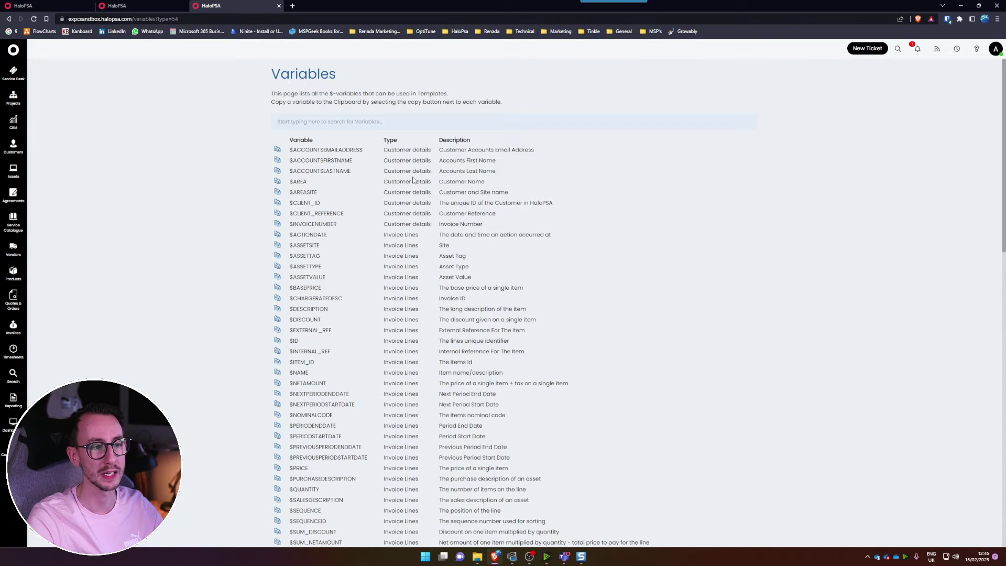
{"action": "left_click", "coordinate": [11, 450]}
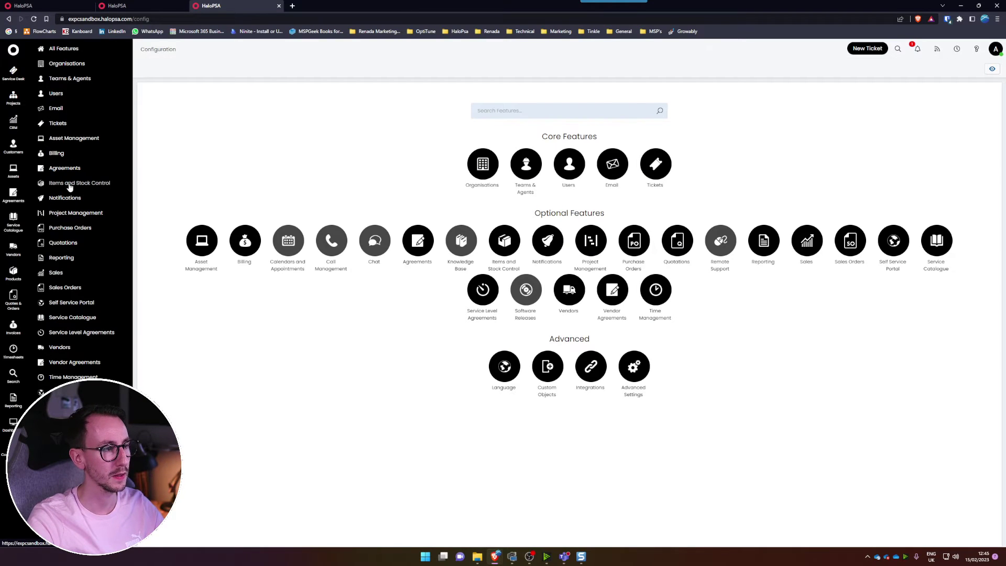
View the Default Ticket Print Template under Reporting > PDF Templates and its variables list
{"action": "left_click", "coordinate": [61, 258]}
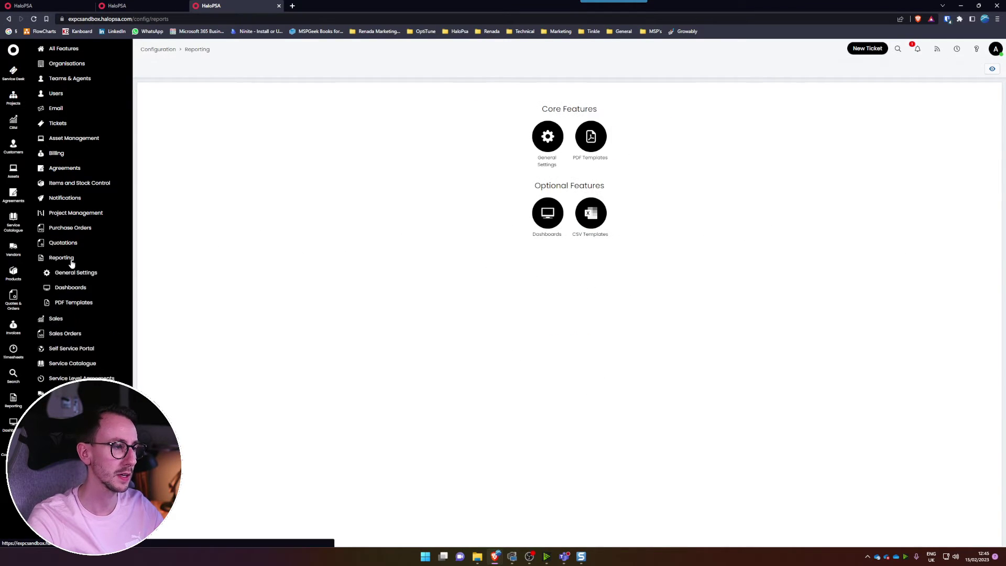
{"action": "left_click", "coordinate": [92, 303]}
{"action": "left_click", "coordinate": [162, 105]}
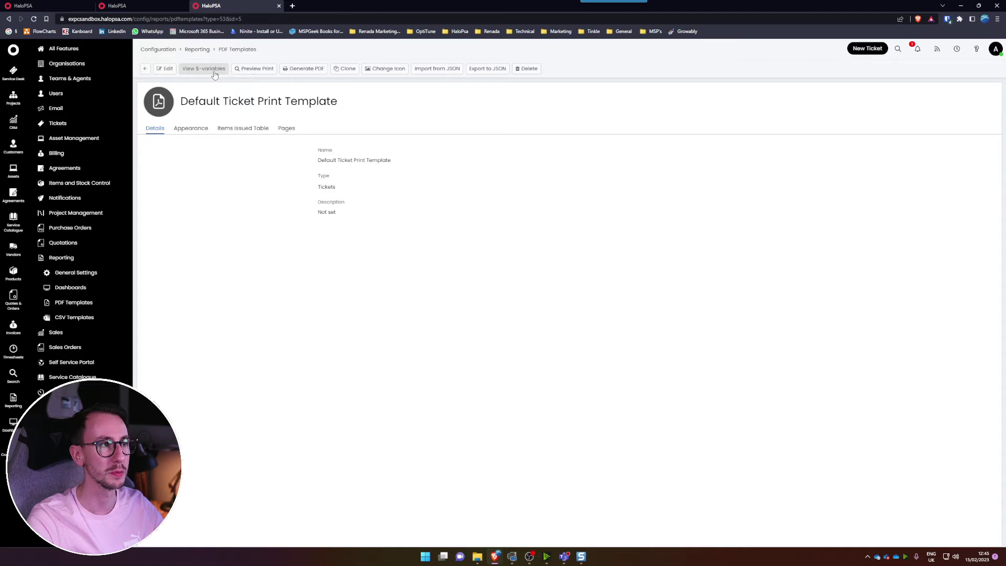
{"action": "left_click", "coordinate": [212, 71]}
{"action": "double_click", "coordinate": [177, 21]}
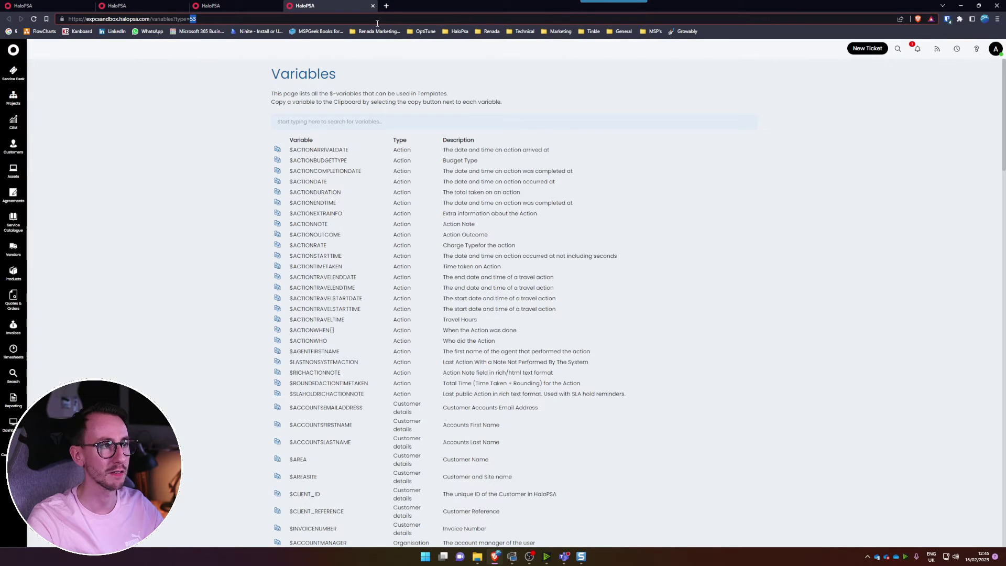
{"action": "left_click", "coordinate": [372, 6]}
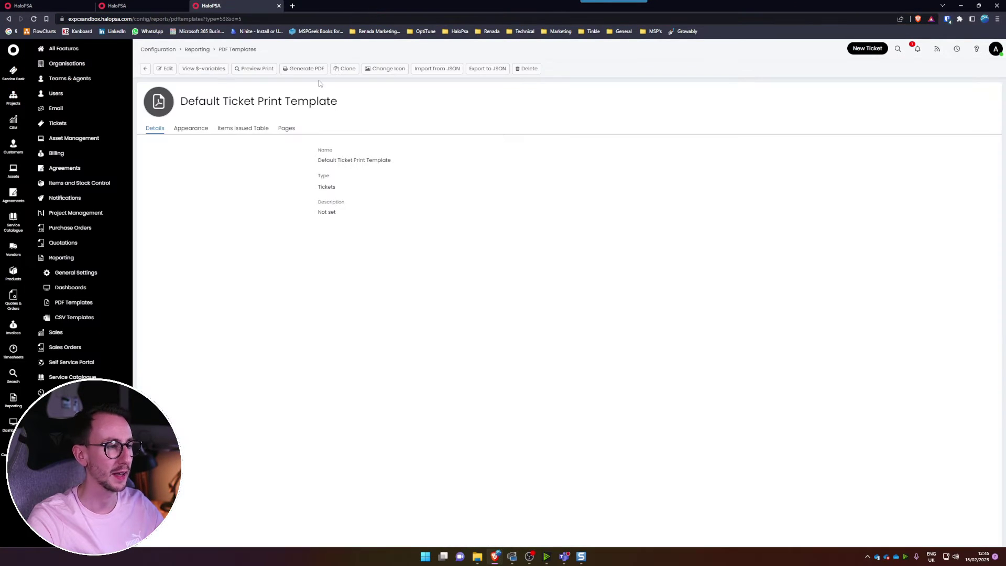
Edit the New Ticket Logged email template and show the full $-variables list
{"action": "left_click", "coordinate": [58, 108]}
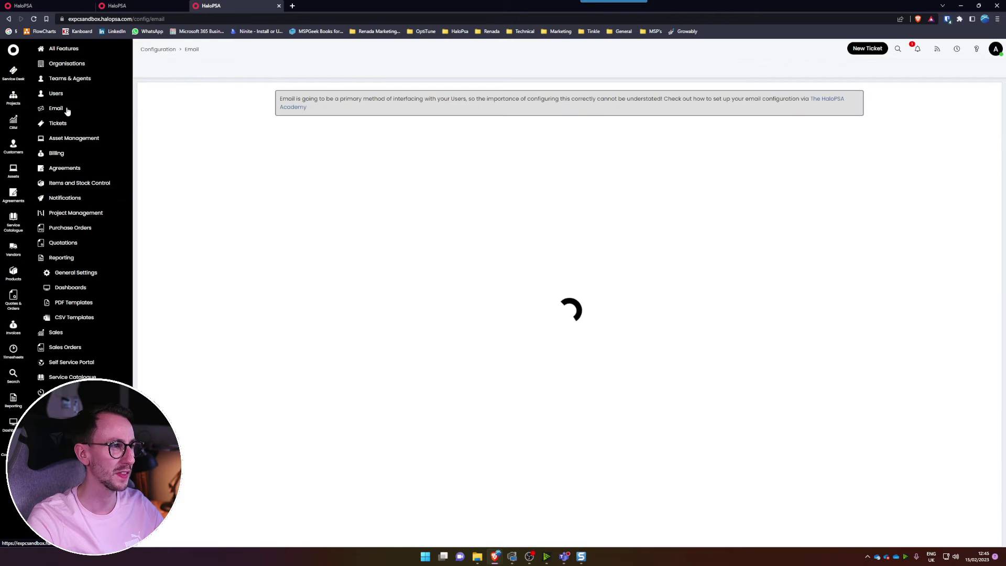
{"action": "left_click", "coordinate": [496, 524]}
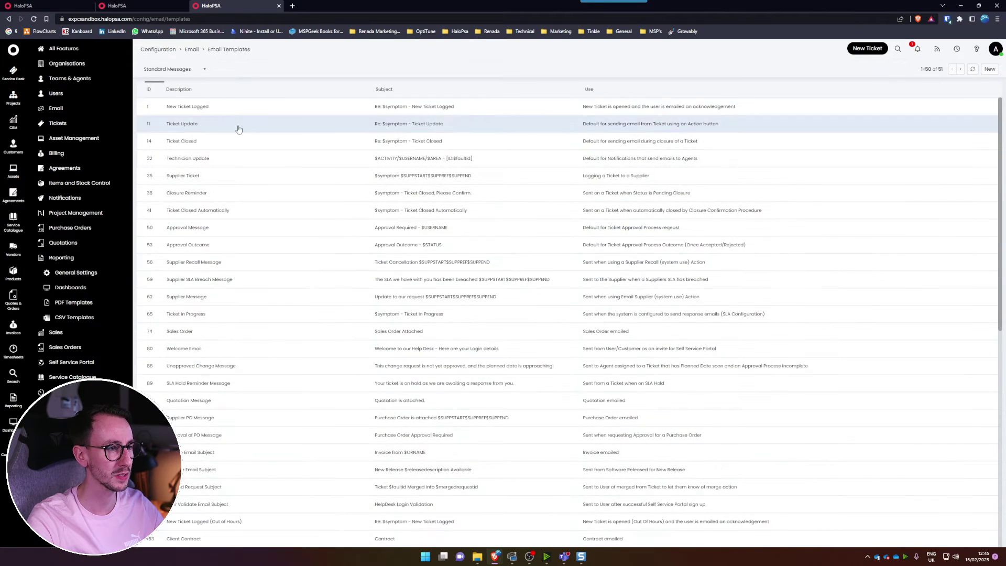
{"action": "left_click", "coordinate": [157, 103]}
{"action": "left_click", "coordinate": [165, 69]}
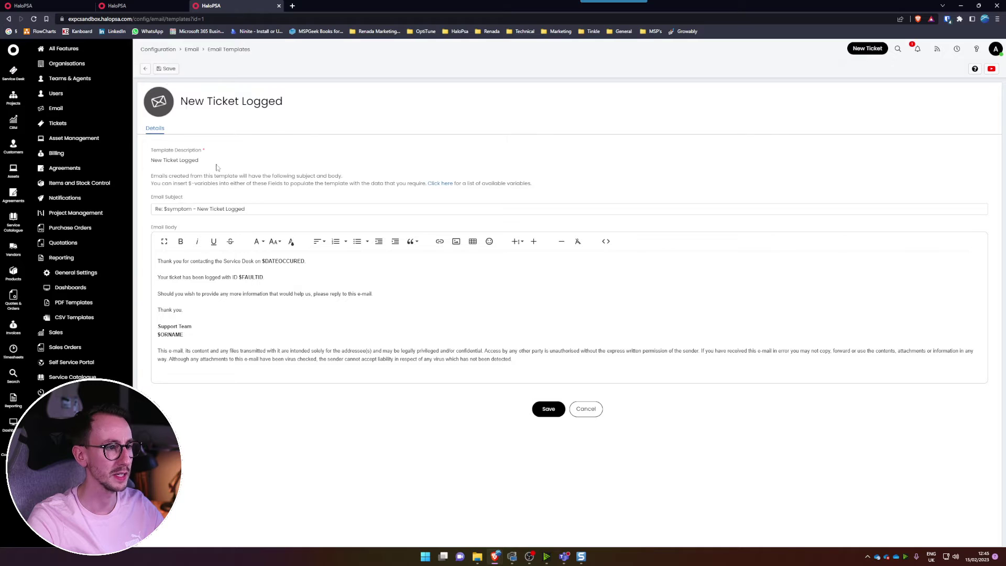
{"action": "left_click", "coordinate": [442, 184]}
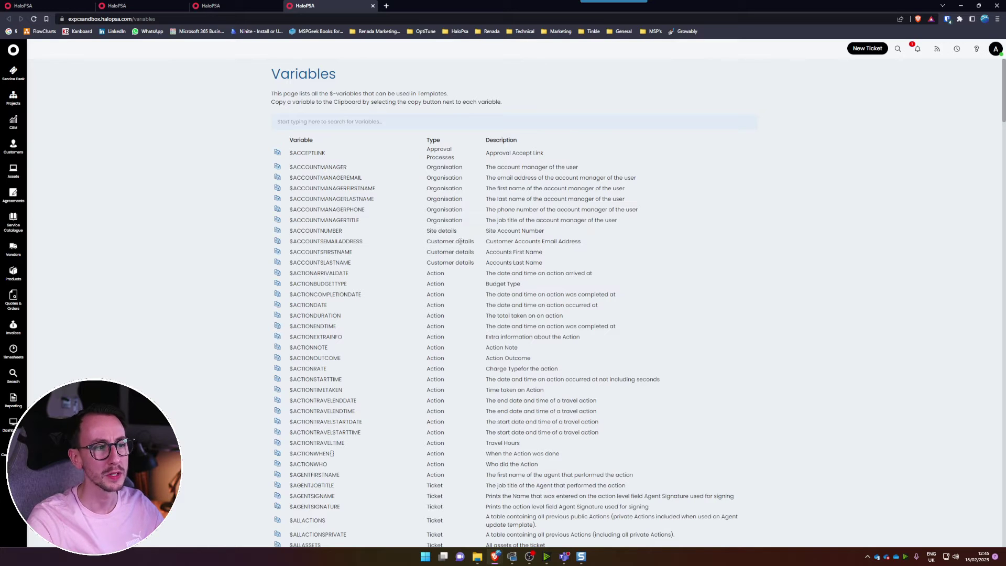
{"action": "left_click", "coordinate": [327, 120]}
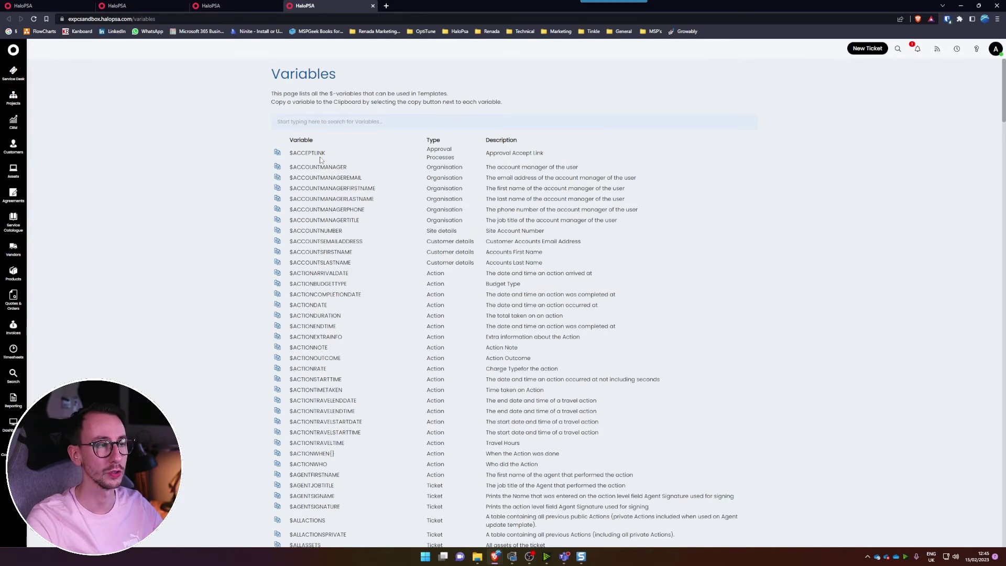
{"action": "left_click", "coordinate": [240, 3]}
{"action": "key", "text": "ctrl+shift+Tab"}
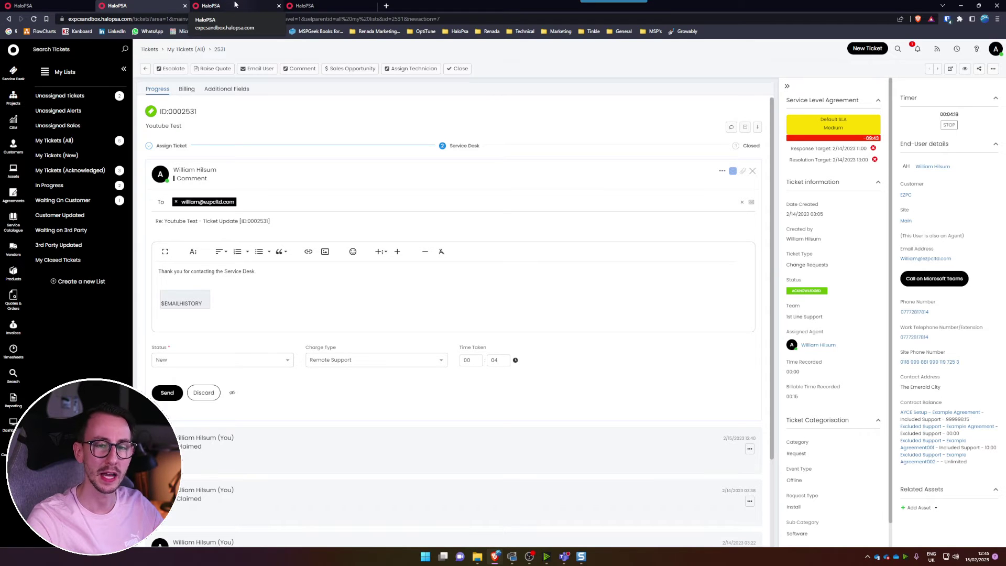
{"action": "left_click", "coordinate": [317, 7]}
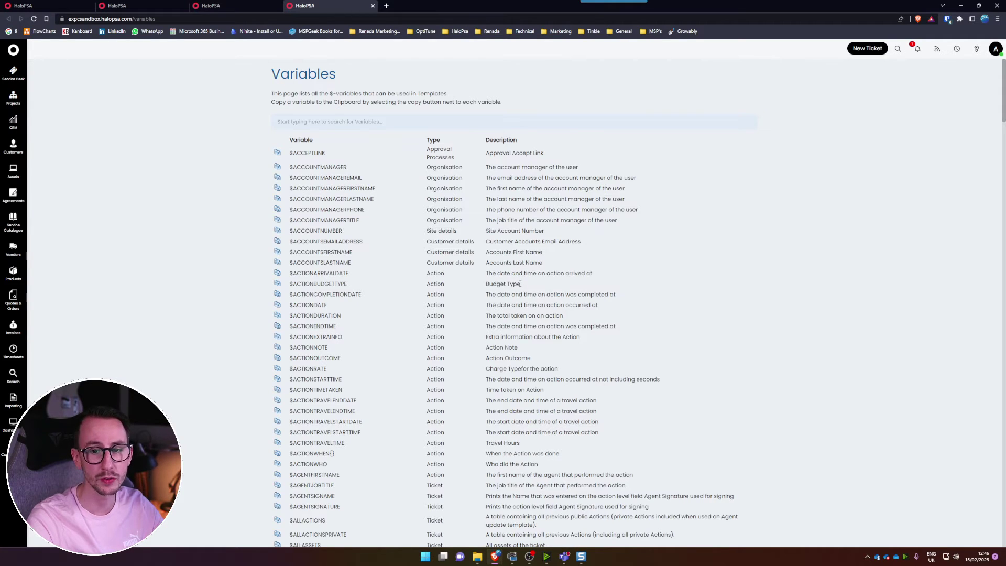
{"action": "left_click_drag", "start_coordinate": [520, 284], "coordinate": [505, 285]}
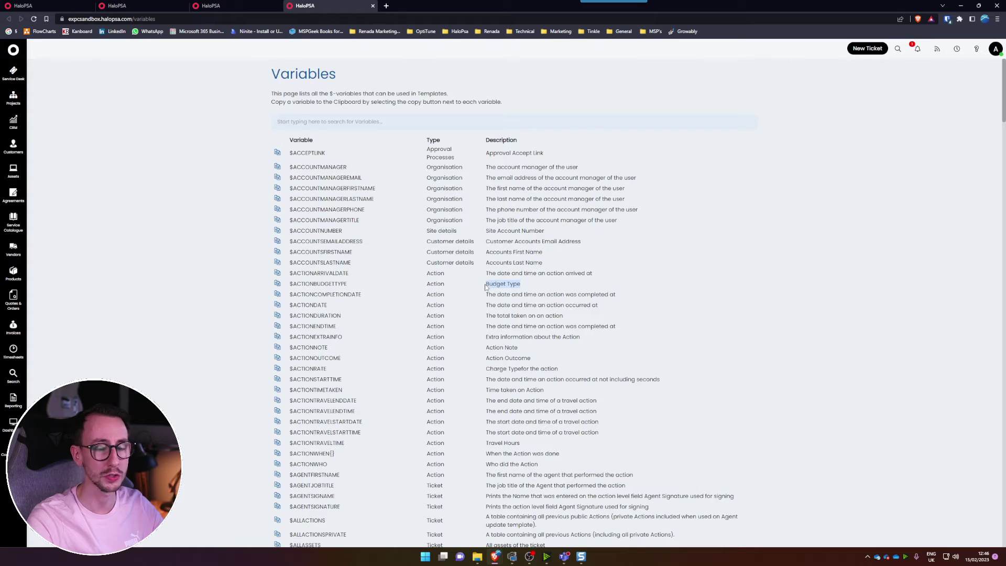
{"action": "scroll", "coordinate": [490, 282], "scroll_direction": "down", "scroll_amount": 15}
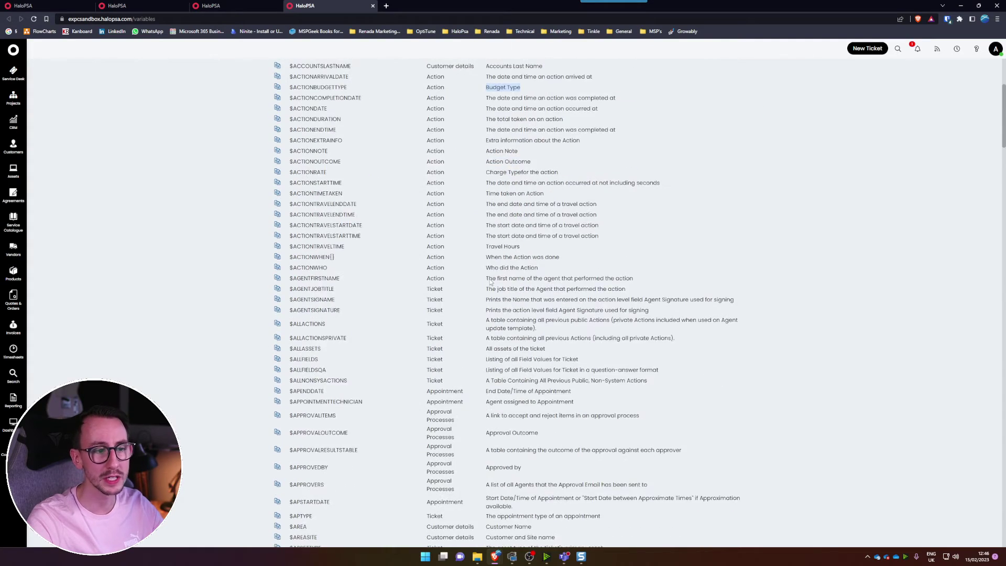
{"action": "scroll", "coordinate": [490, 280], "scroll_direction": "down", "scroll_amount": 5}
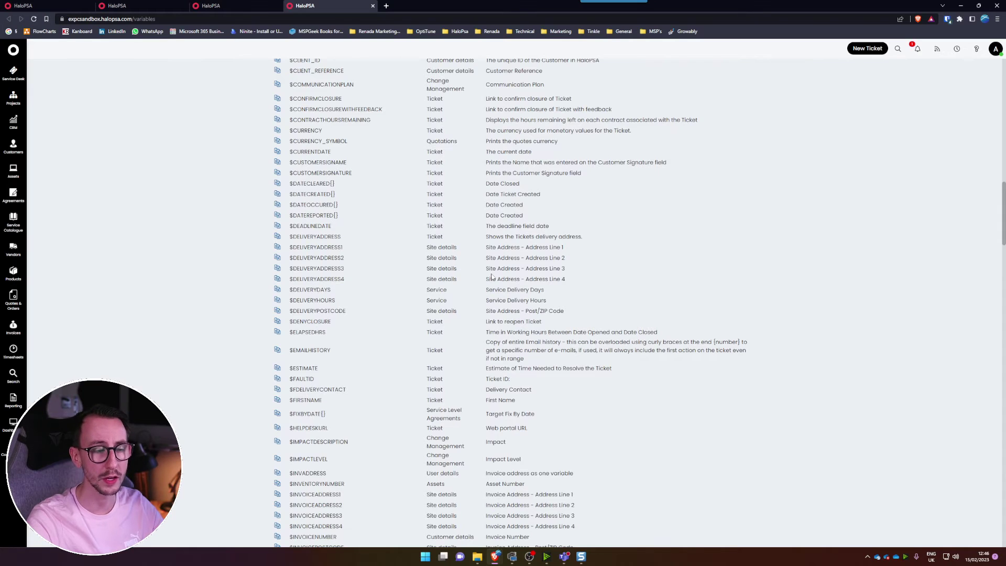
{"action": "left_click_drag", "start_coordinate": [583, 236], "coordinate": [576, 281]}
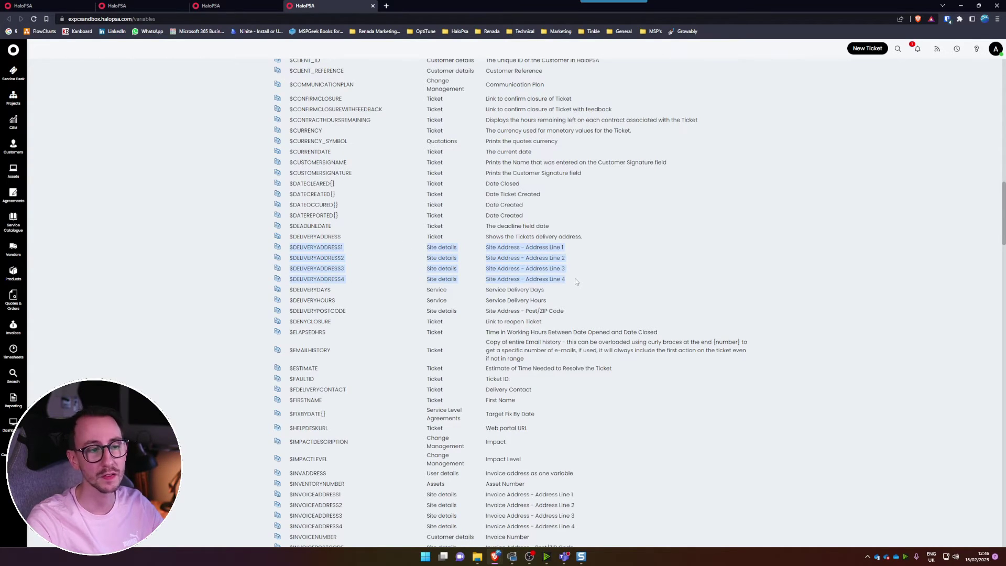
{"action": "left_click", "coordinate": [549, 247]}
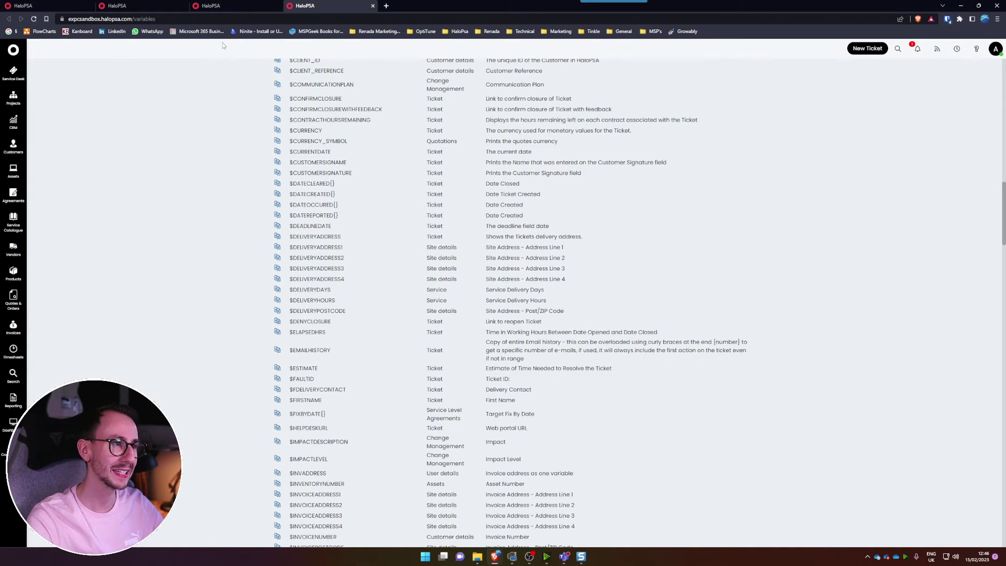
{"action": "left_click", "coordinate": [168, 5]}
Clear the New Ticket Logged email body and replace it with the greeting 'Hi $Areasite'
{"action": "left_click", "coordinate": [211, 6]}
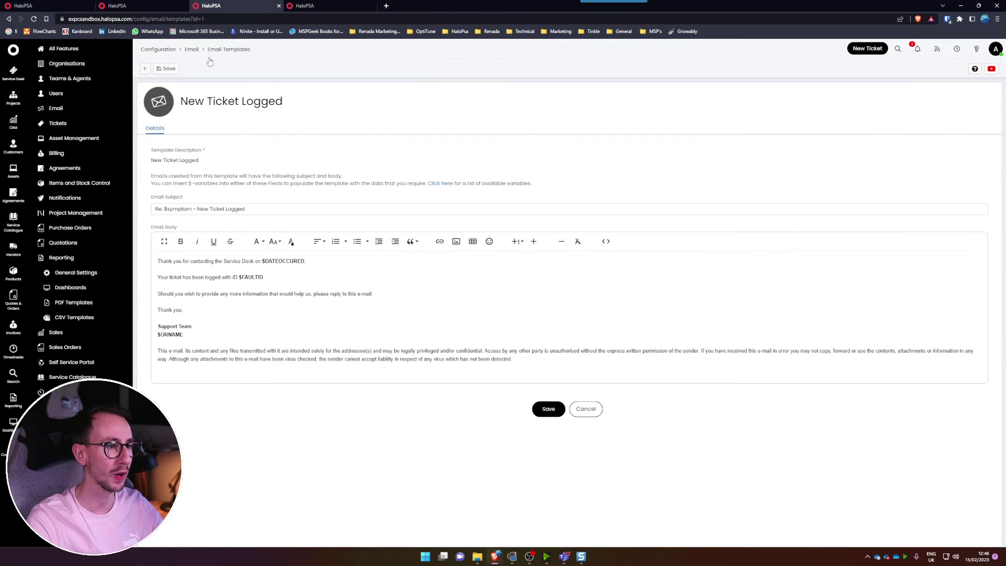
{"action": "double_click", "coordinate": [289, 277]}
{"action": "left_click", "coordinate": [370, 297]}
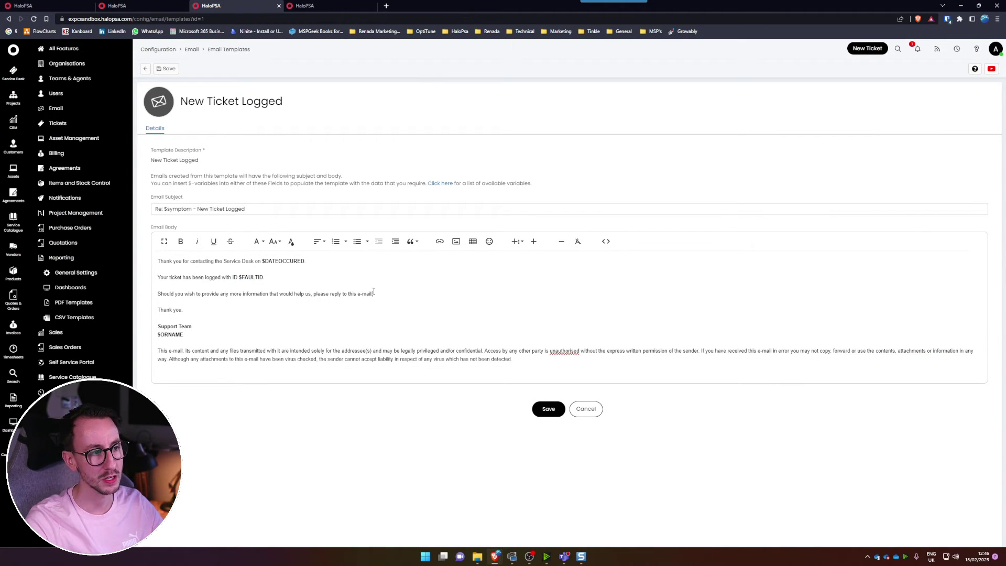
{"action": "left_click", "coordinate": [550, 369]}
{"action": "key", "text": "ctrl+a"}
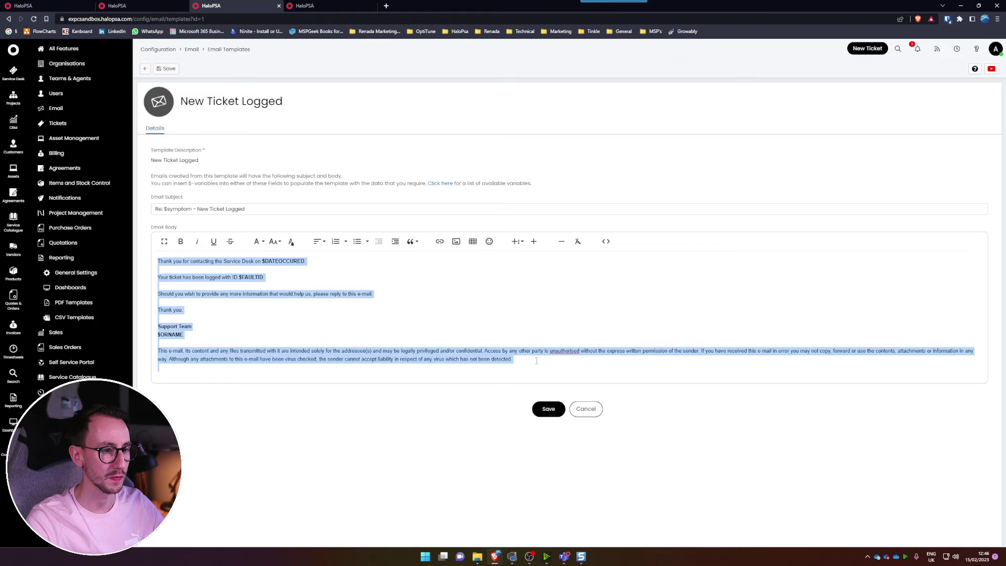
{"action": "key", "text": "BackSpace"}
{"action": "type", "text": "H"}
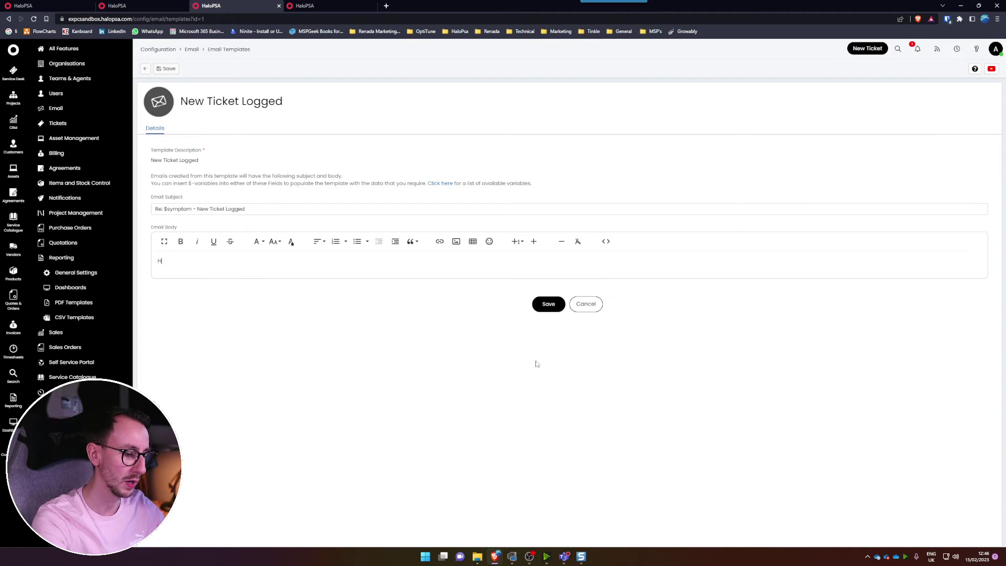
{"action": "type", "text": "i $Areasite"}
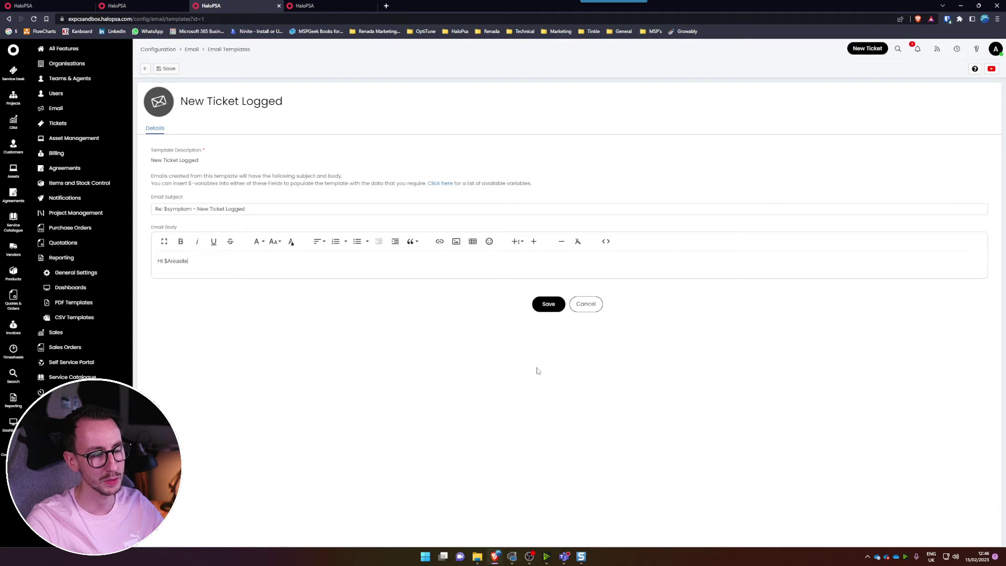
{"action": "key", "text": "Return"}
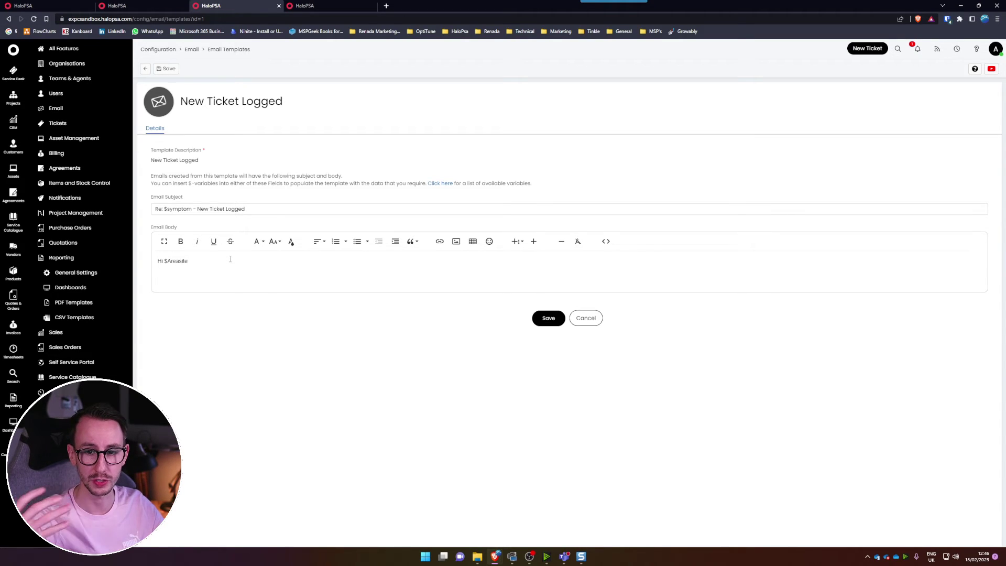
{"action": "double_click", "coordinate": [177, 261]}
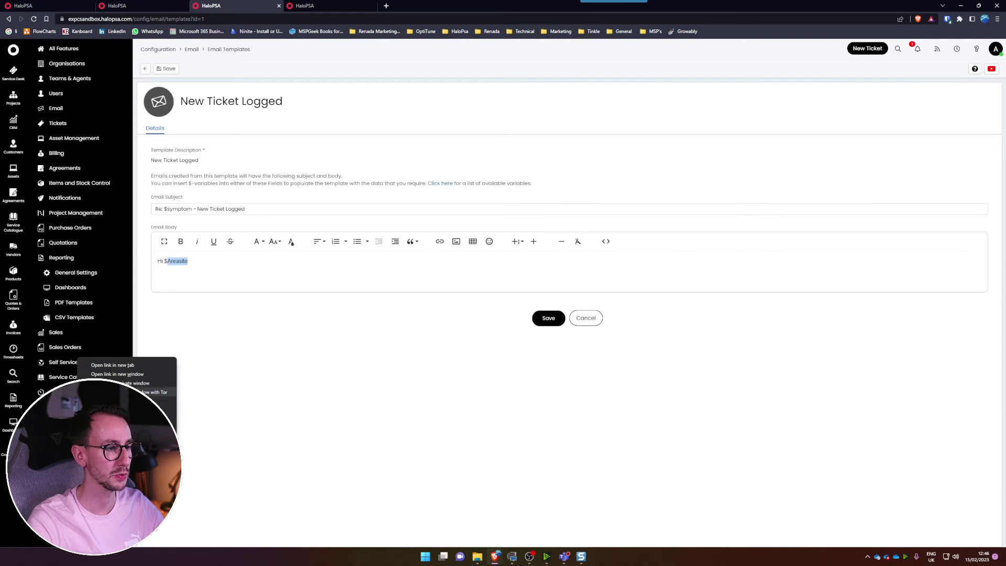
{"action": "middle_click", "coordinate": [109, 364]}
Browse the 78 ticket custom fields in a new tab, then try italicizing $Areasite in the template
{"action": "left_click", "coordinate": [324, 4]}
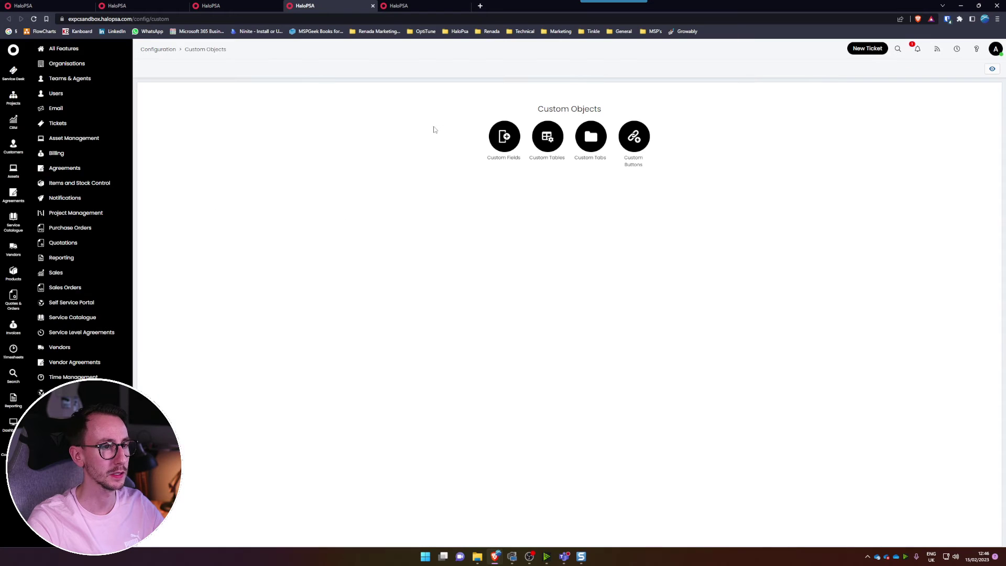
{"action": "left_click", "coordinate": [504, 137]}
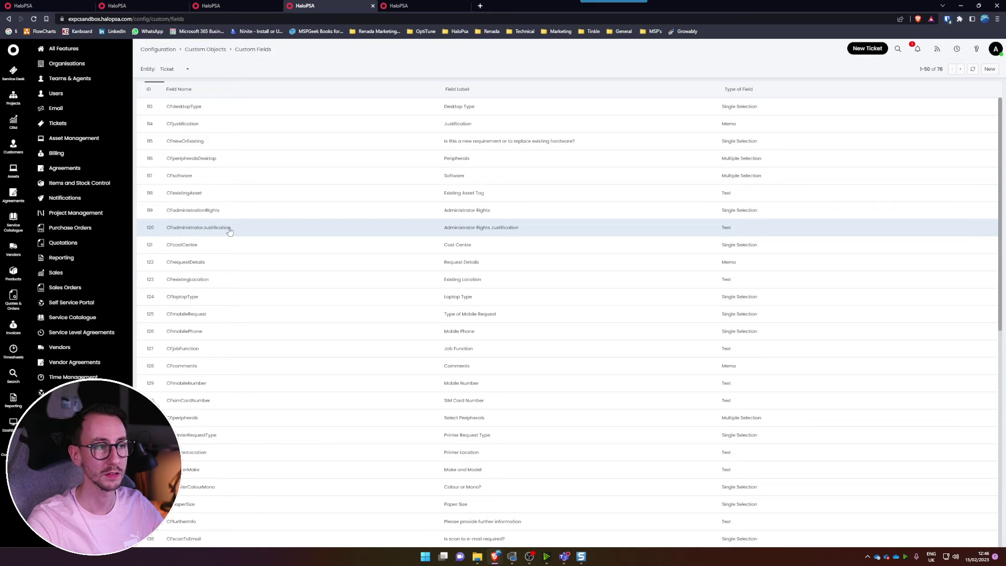
{"action": "left_click", "coordinate": [252, 5]}
{"action": "left_click", "coordinate": [193, 261]}
{"action": "double_click", "coordinate": [178, 261]}
{"action": "left_click", "coordinate": [197, 241]}
{"action": "left_click", "coordinate": [268, 267]}
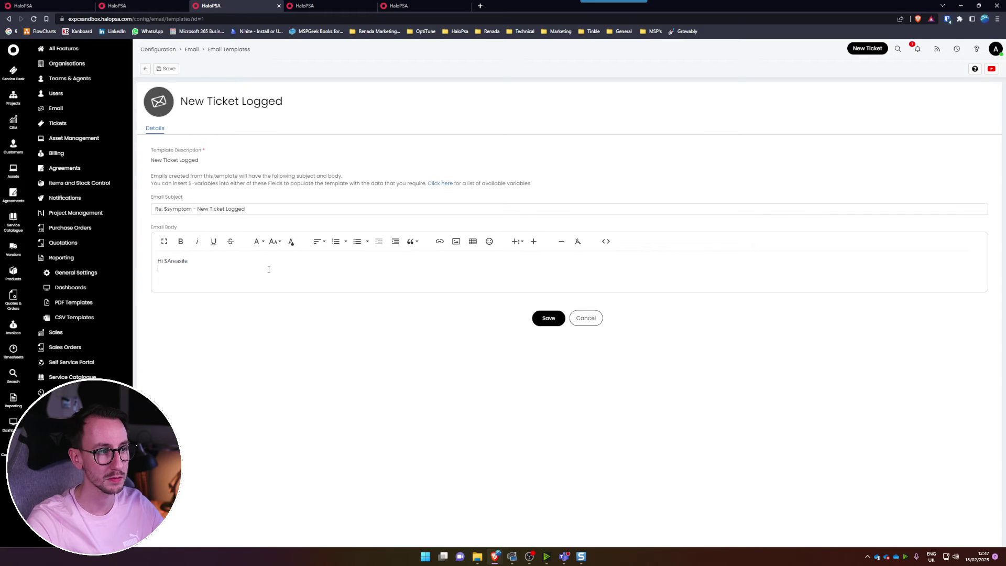
In the body's HTML source, reduce the content to '$Areasite' and save the template
{"action": "left_click", "coordinate": [608, 243]}
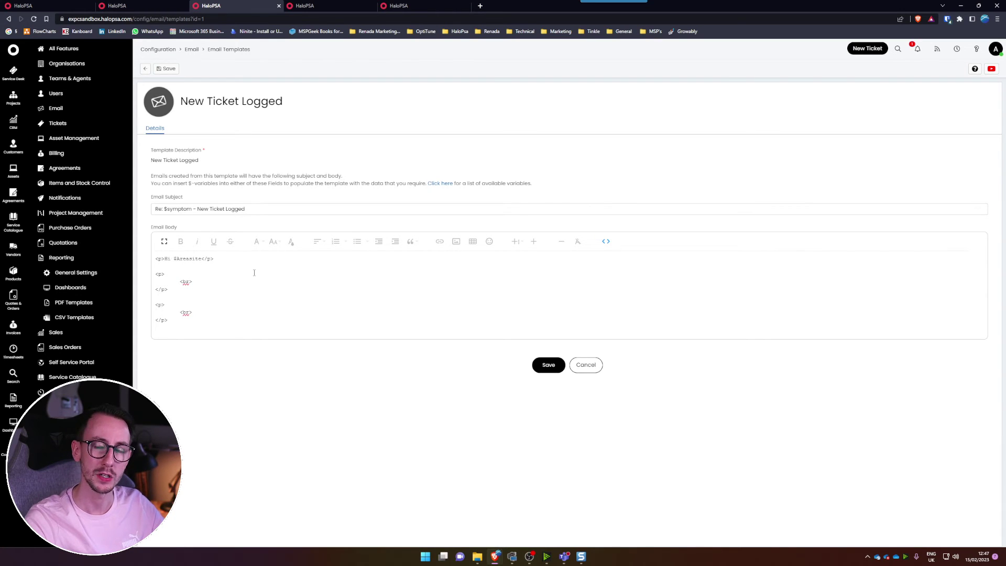
{"action": "left_click_drag", "start_coordinate": [246, 268], "coordinate": [198, 259]}
{"action": "left_click", "coordinate": [203, 268]}
{"action": "left_click", "coordinate": [202, 259]}
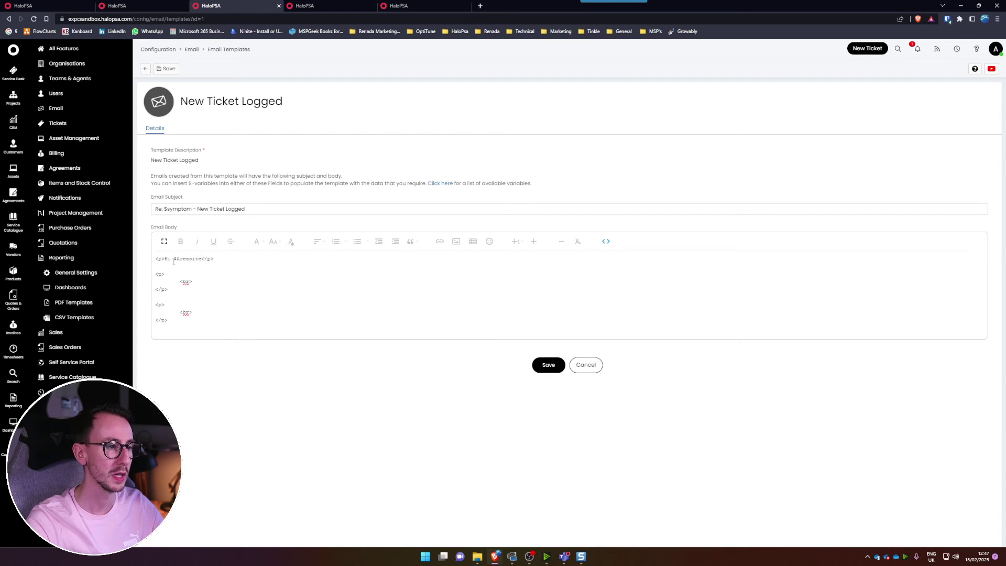
{"action": "left_click_drag", "start_coordinate": [227, 256], "coordinate": [155, 259]}
{"action": "left_click", "coordinate": [234, 287]}
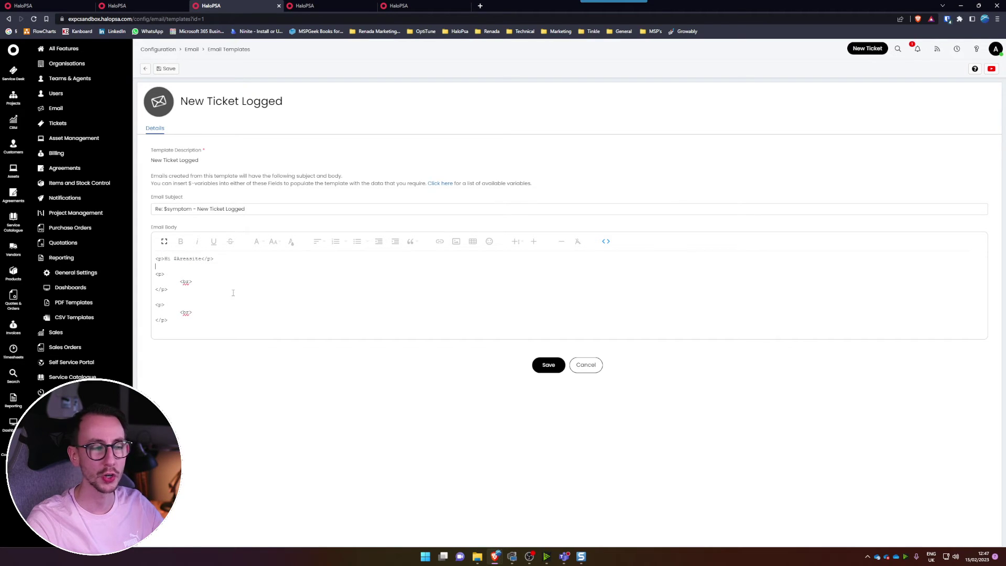
{"action": "key", "text": "ctrl+a"}
{"action": "type", "text": "$"}
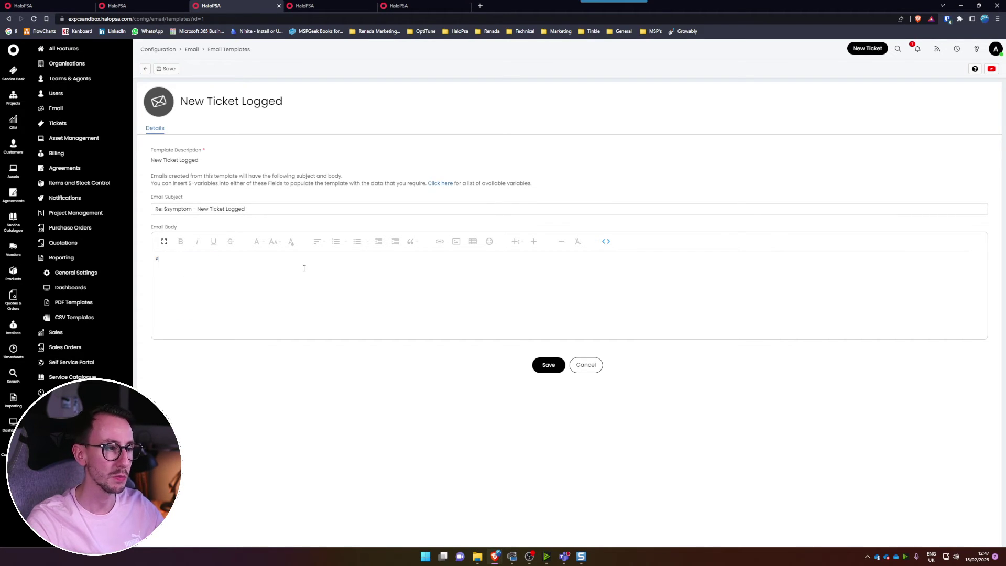
{"action": "type", "text": "Areasite"}
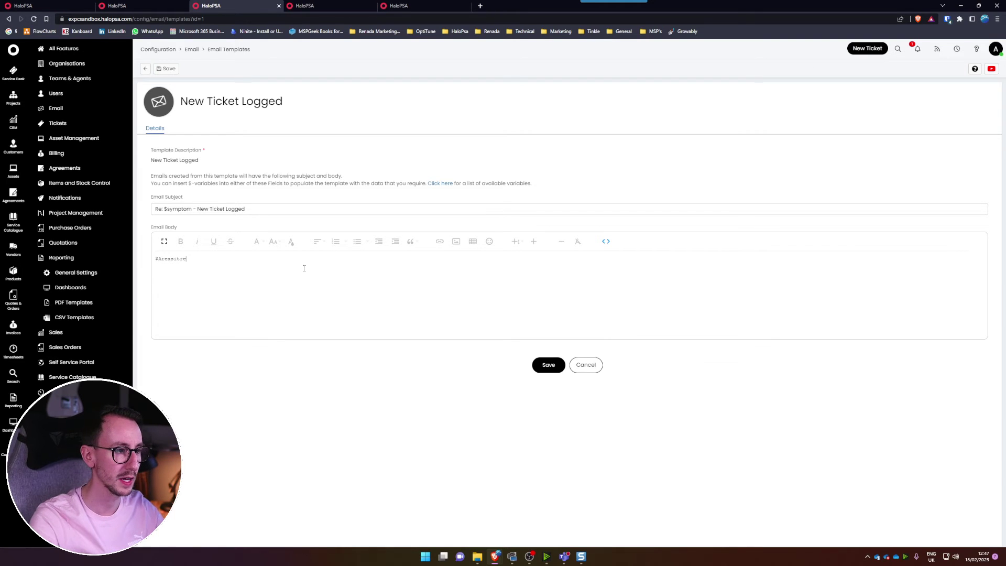
{"action": "left_click", "coordinate": [545, 364]}
Paste the original Service Desk thank-you body back into the HTML source and save
{"action": "left_click", "coordinate": [165, 69]}
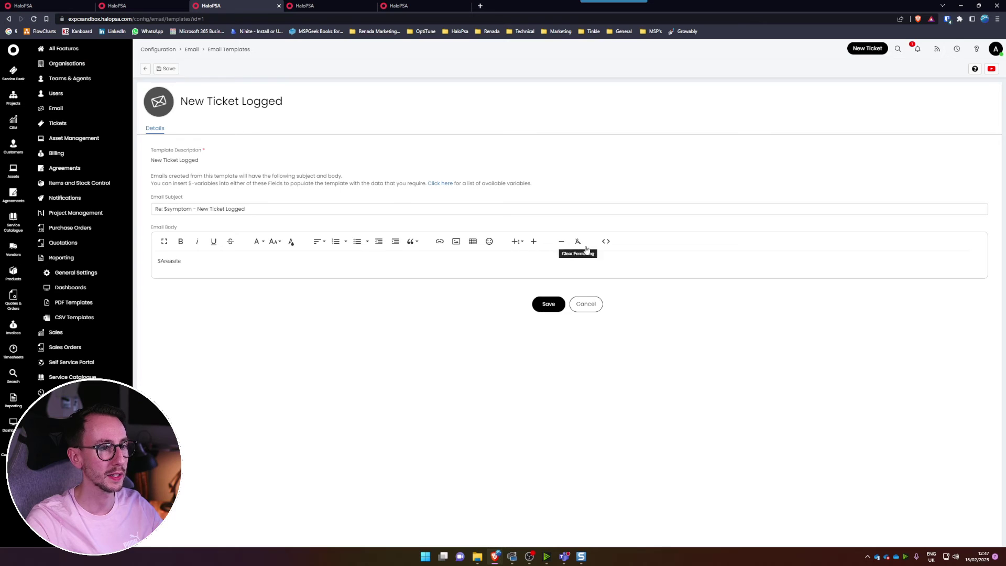
{"action": "left_click", "coordinate": [606, 241]}
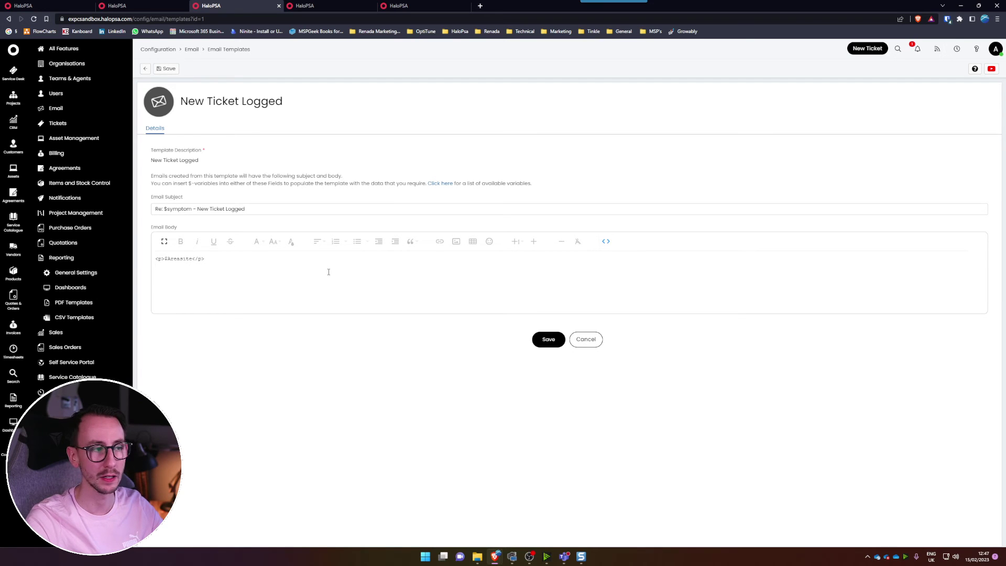
{"action": "key", "text": "ctrl+a"}
{"action": "type", "text": "Thank you for contacting the Service Desk on $DATEOCCURED.  Your ticket has been logged with ID $FAULTID.  Should you wish to provide any more information that would help us, please reply to this e-mail.  Thank you.  Support Team $ORNAME  This e-mail, its content and any files transmitted with it are intended solely for the addressee(s) and may be legally privileged and/or confidential. Access by any other party is unauthorised without the express written permission of the sender. If you have received this e-mail in error you may not copy, forward or use the contents, attachments or information in any way. Although any attachments to this e-mail have been virus checked, the sender cannot accept liability in respect of any virus which has not been detected."}
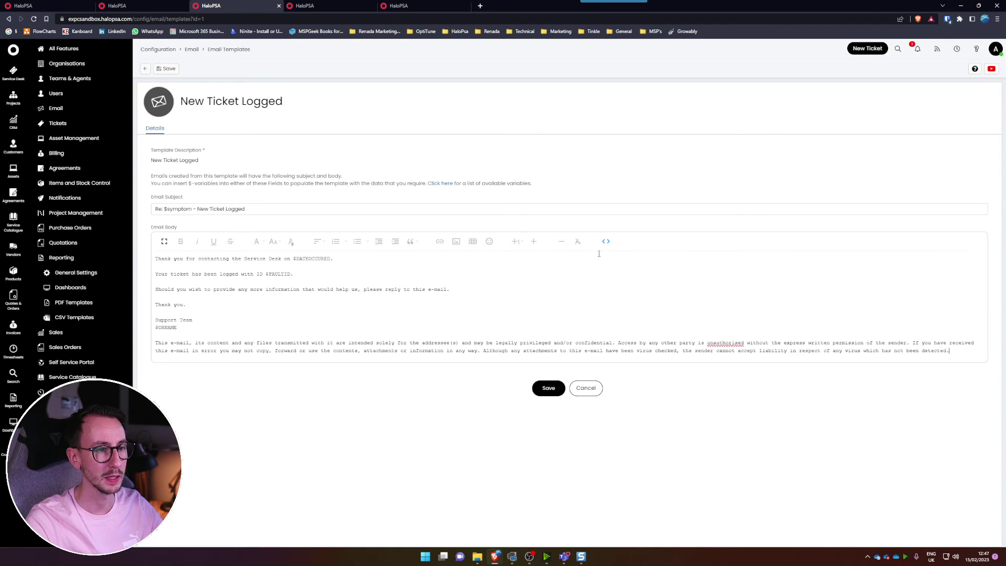
{"action": "left_click", "coordinate": [557, 388]}
{"action": "left_click", "coordinate": [165, 69]}
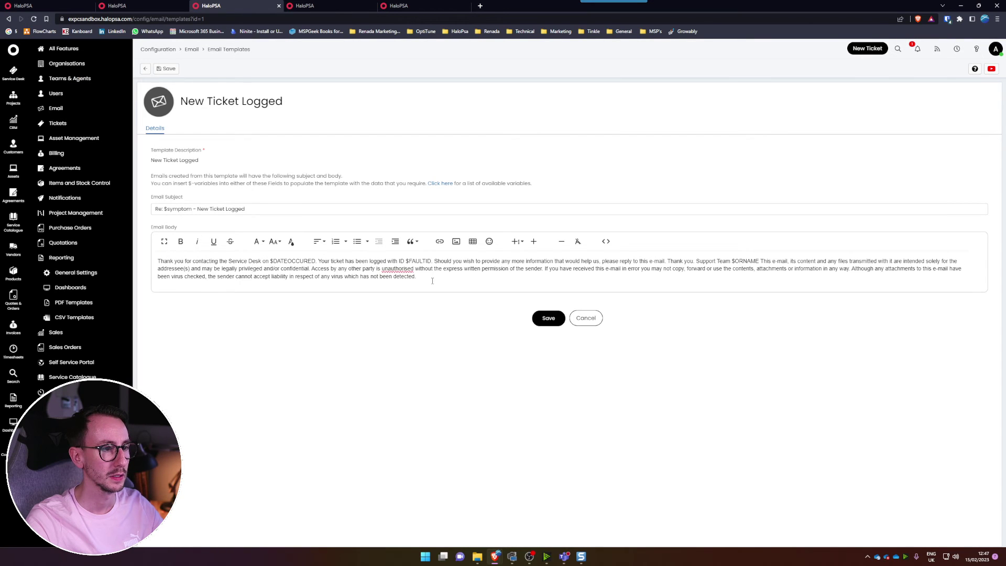
{"action": "left_click", "coordinate": [545, 402]}
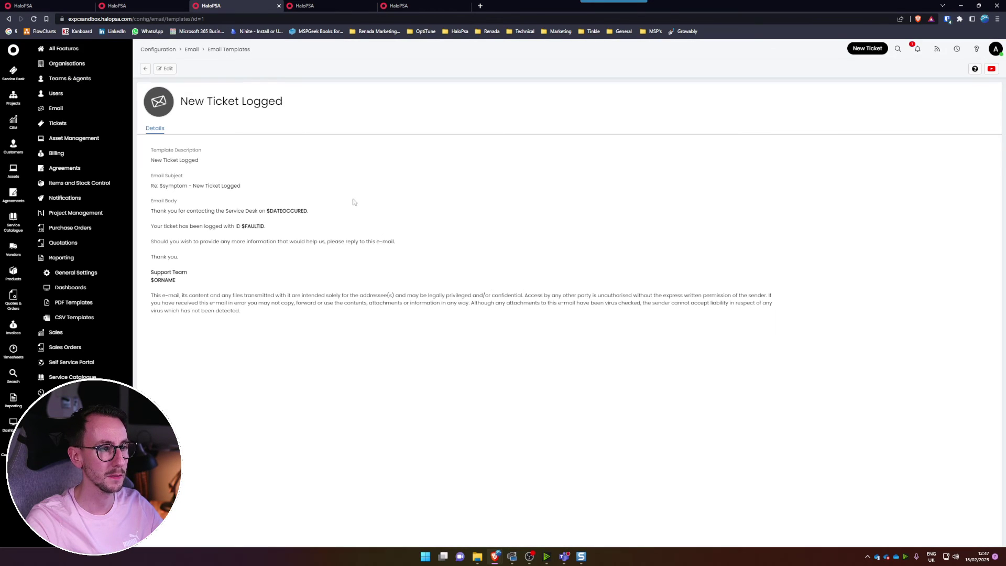
{"action": "left_click", "coordinate": [165, 68]}
{"action": "left_click", "coordinate": [606, 242]}
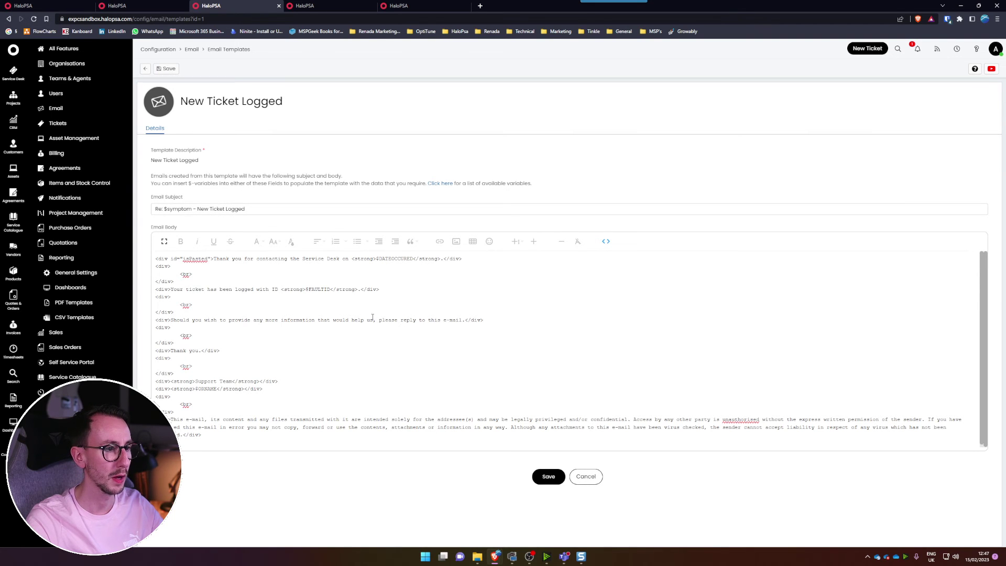
{"action": "left_click_drag", "start_coordinate": [359, 290], "coordinate": [285, 295]}
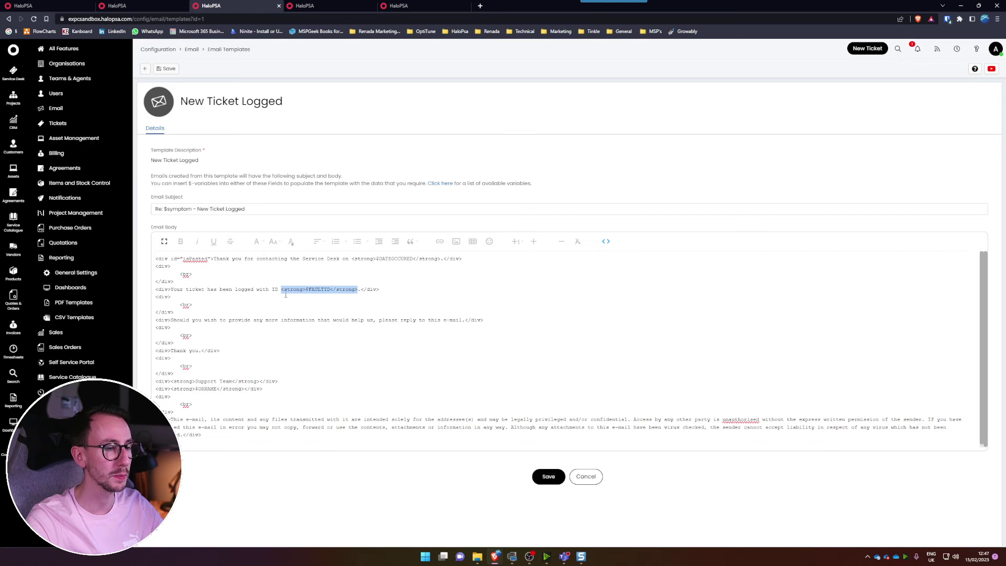
{"action": "left_click", "coordinate": [332, 311]}
{"action": "left_click_drag", "start_coordinate": [360, 292], "coordinate": [293, 294]}
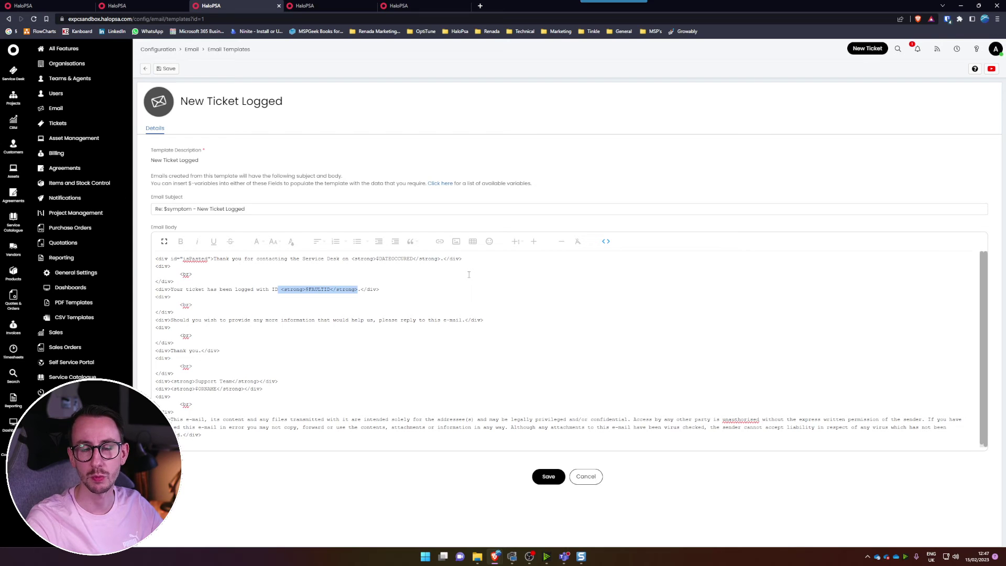
{"action": "left_click", "coordinate": [458, 292]}
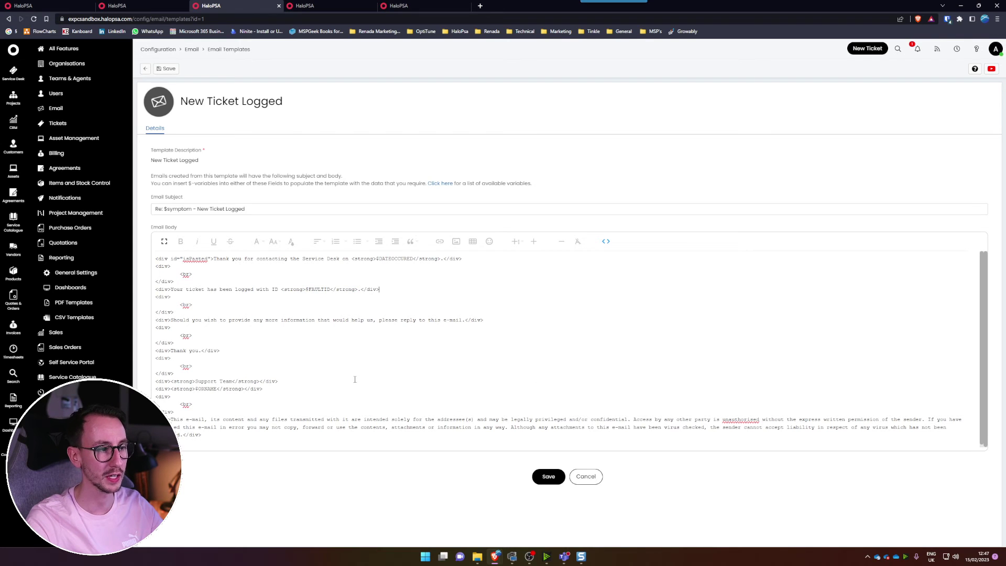
{"action": "left_click", "coordinate": [541, 476]}
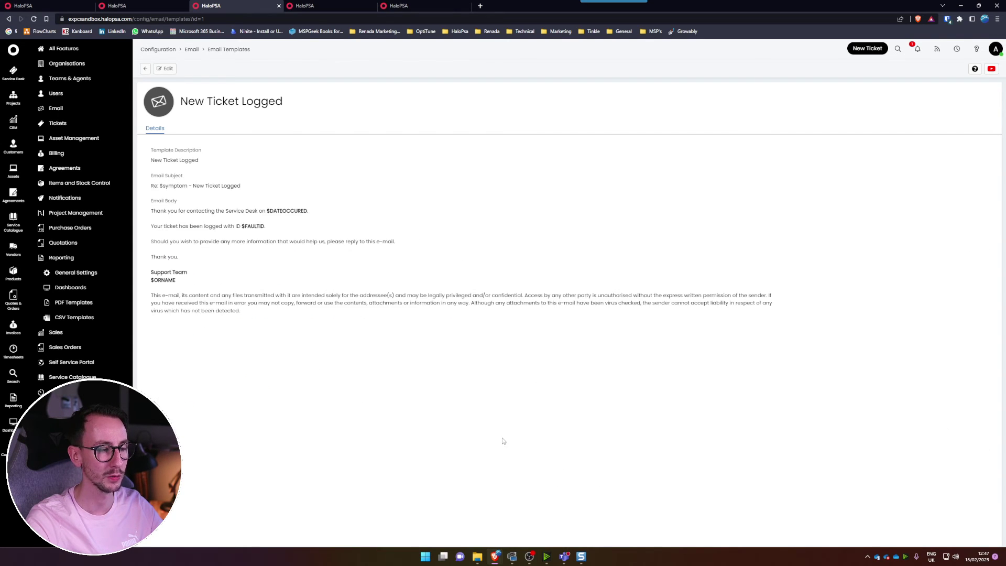
{"action": "left_click_drag", "start_coordinate": [227, 289], "coordinate": [144, 209]}
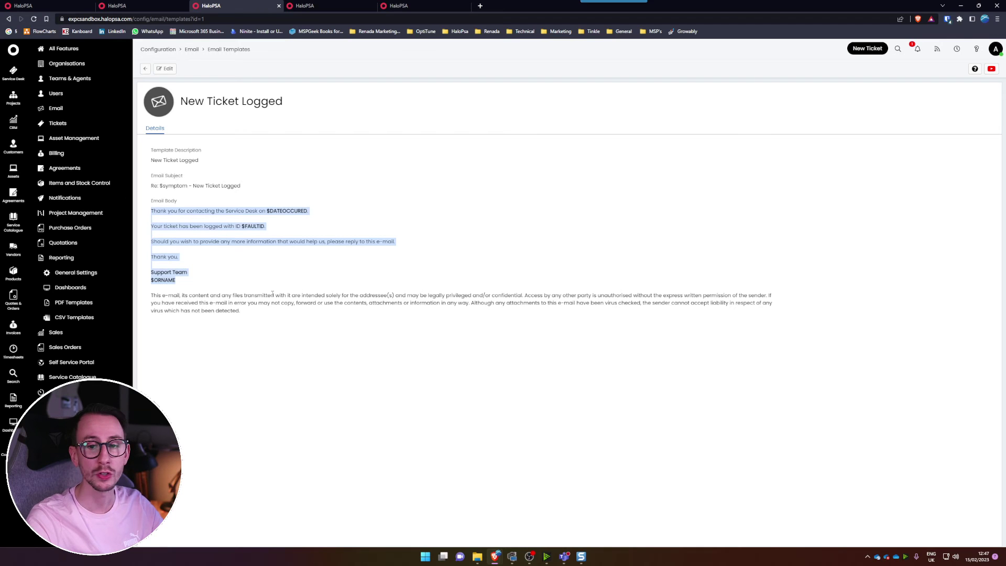
{"action": "left_click", "coordinate": [228, 214]}
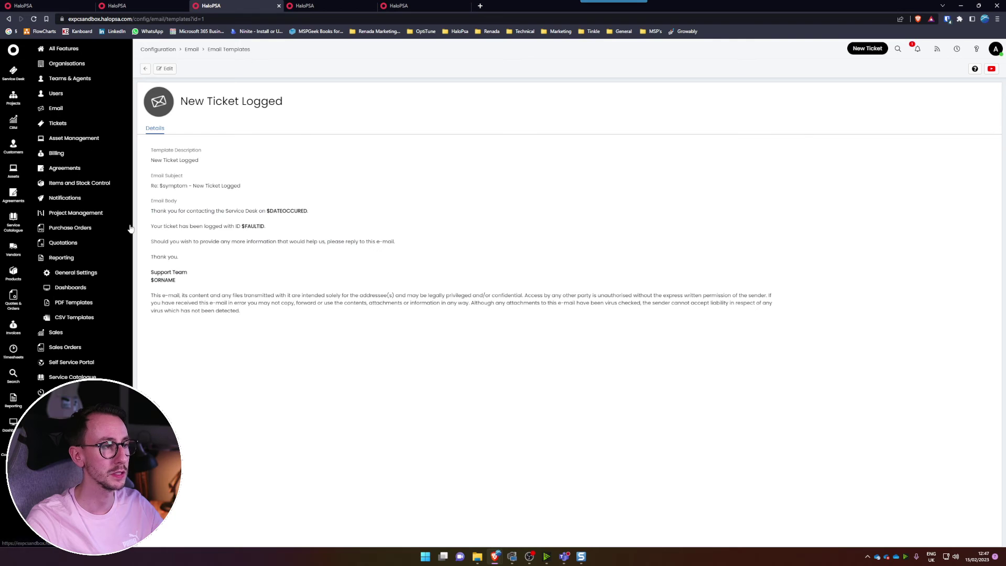
{"action": "left_click_drag", "start_coordinate": [152, 152], "coordinate": [241, 311]}
Create a new ticket action named TEST EMAIL TEMPLATE, using the same text as its button name
{"action": "left_click", "coordinate": [241, 311]}
{"action": "left_click", "coordinate": [58, 124]}
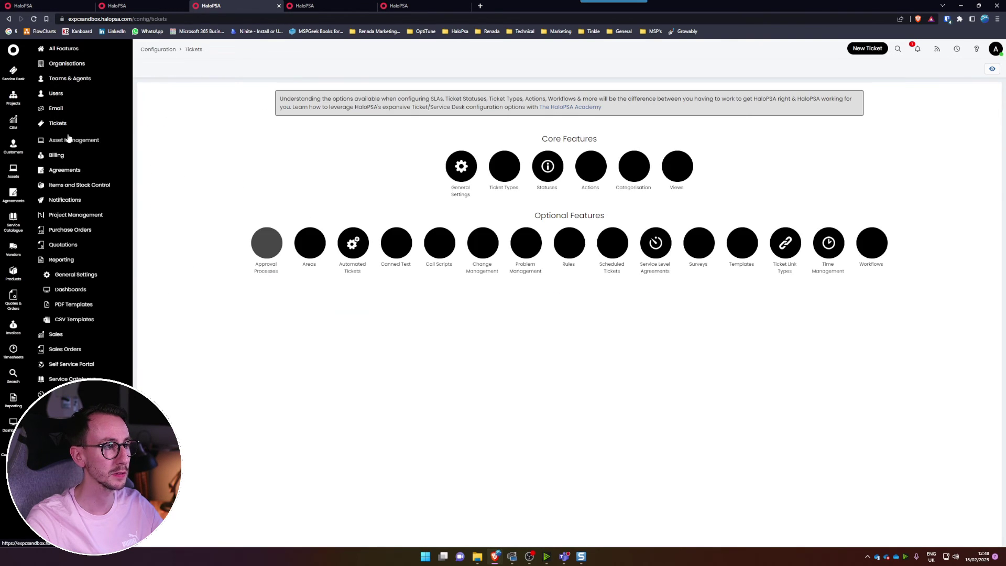
{"action": "left_click", "coordinate": [64, 183]}
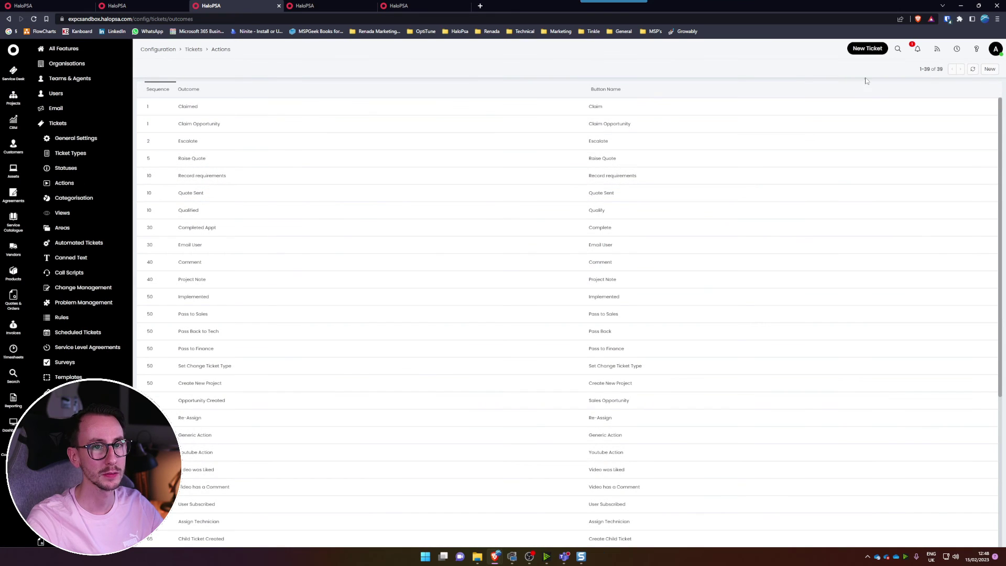
{"action": "left_click", "coordinate": [989, 69]}
{"action": "type", "text": "TEST EMAIL TEMPLATE"}
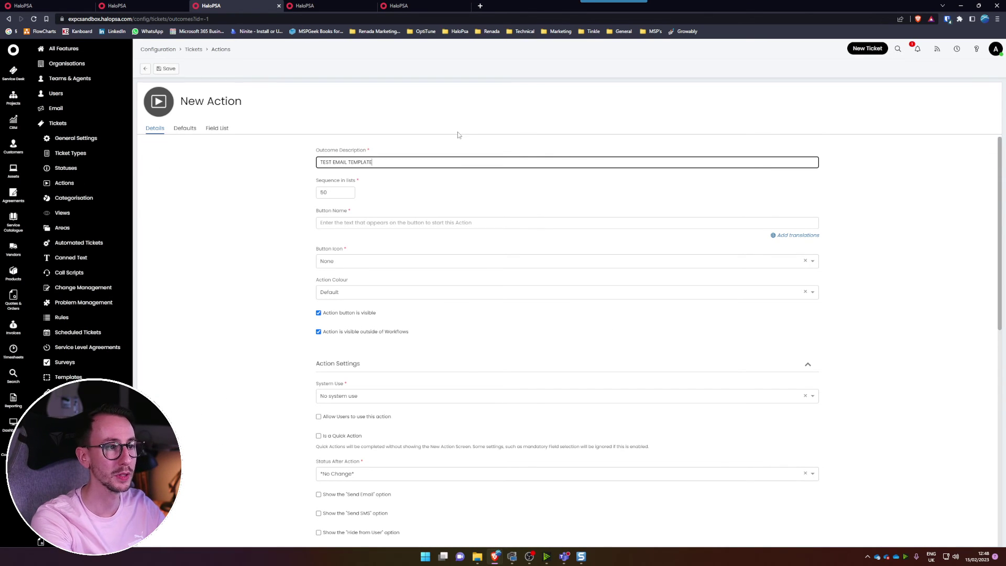
{"action": "key", "text": "ctrl+a"}
{"action": "key", "text": "ctrl+c"}
{"action": "left_click", "coordinate": [377, 223]}
{"action": "key", "text": "ctrl+v"}
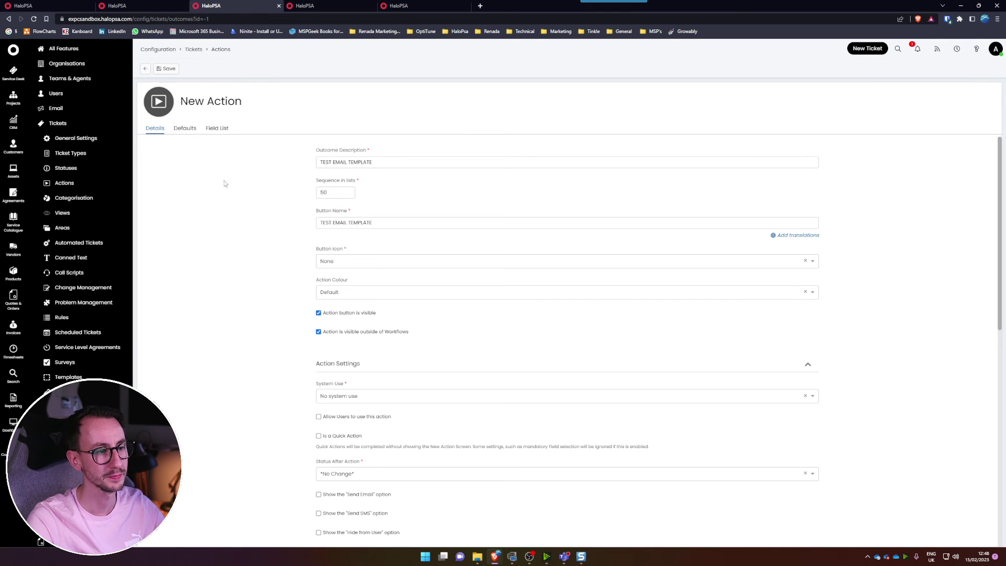
Set the action's defaults to Send an Email Yes with the New Ticket Logged template, and save
{"action": "left_click", "coordinate": [185, 128]}
{"action": "left_click", "coordinate": [328, 183]}
{"action": "left_click", "coordinate": [335, 210]}
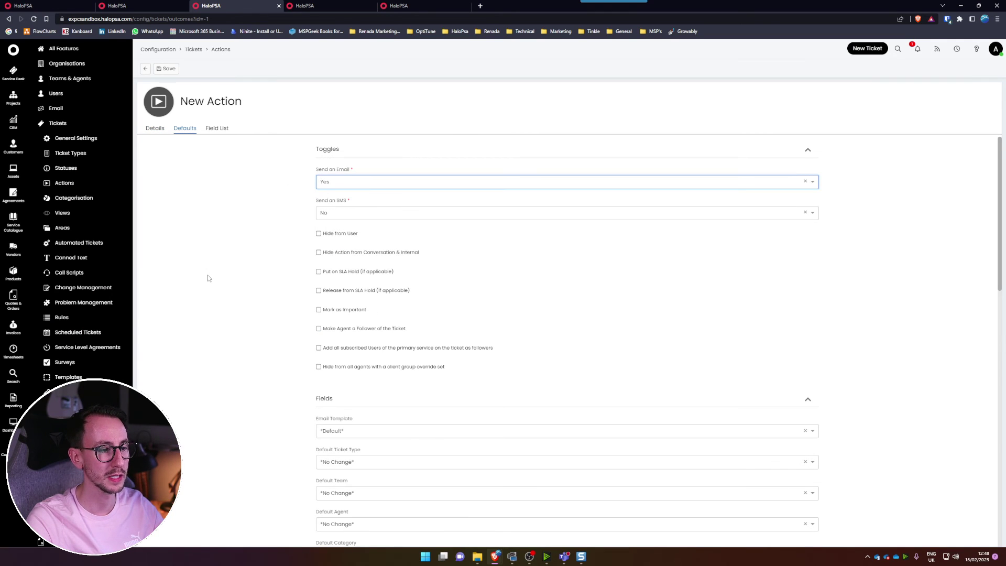
{"action": "scroll", "coordinate": [208, 278], "scroll_direction": "down", "scroll_amount": 3}
{"action": "left_click", "coordinate": [346, 315]}
{"action": "left_click", "coordinate": [396, 334]}
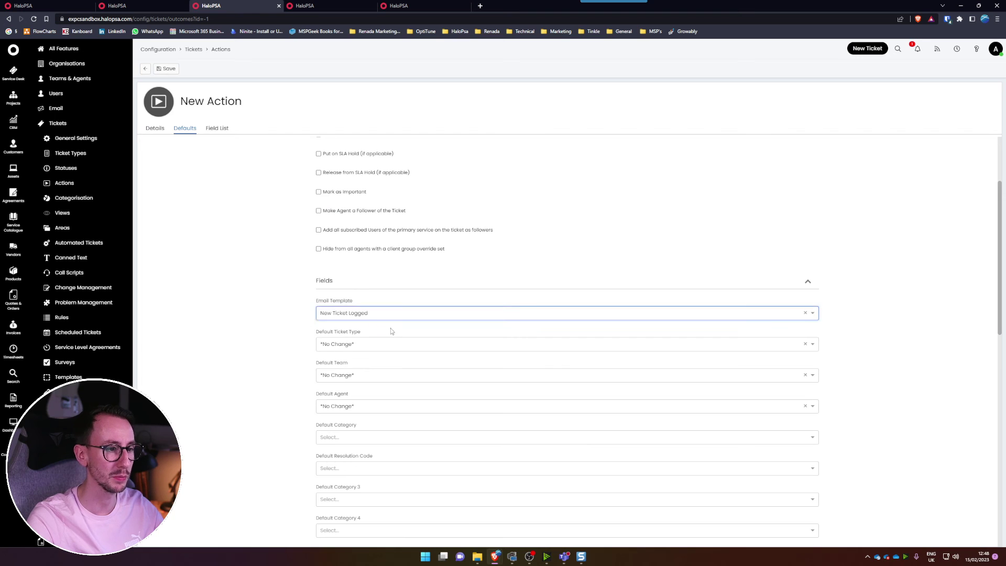
{"action": "left_click", "coordinate": [166, 68]}
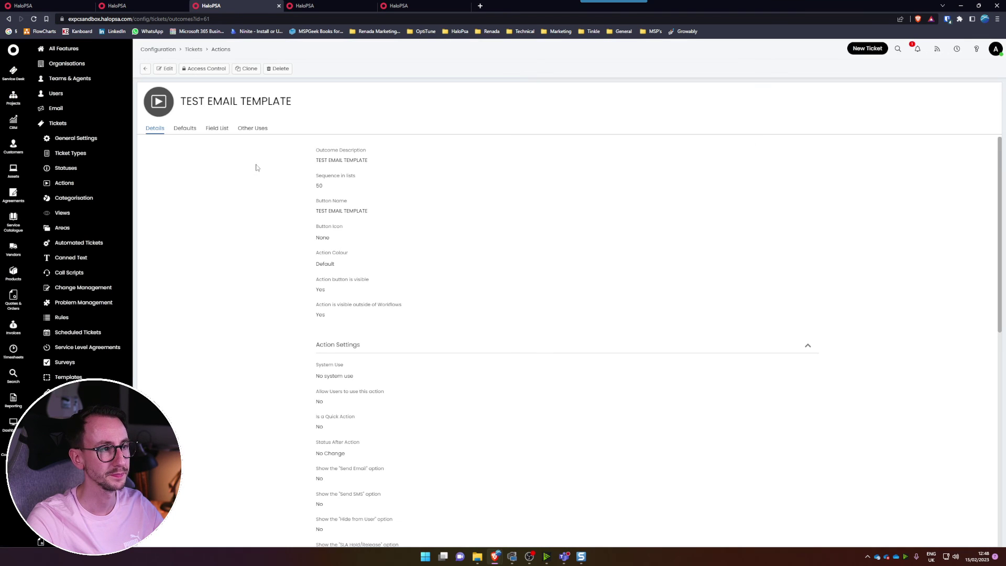
Open the Incident Management Workflow and edit its In Progress step
{"action": "left_click", "coordinate": [66, 393]}
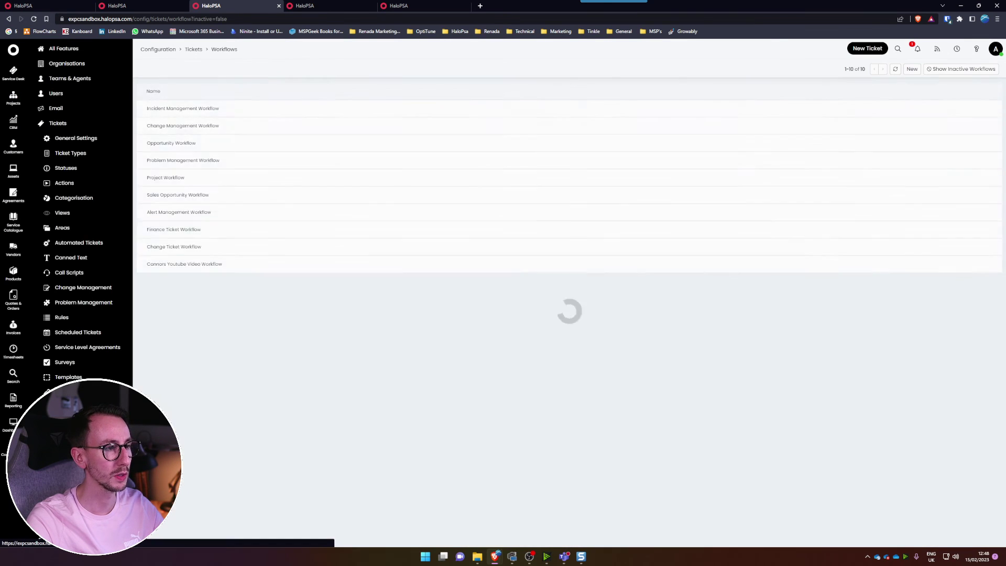
{"action": "left_click", "coordinate": [179, 107]}
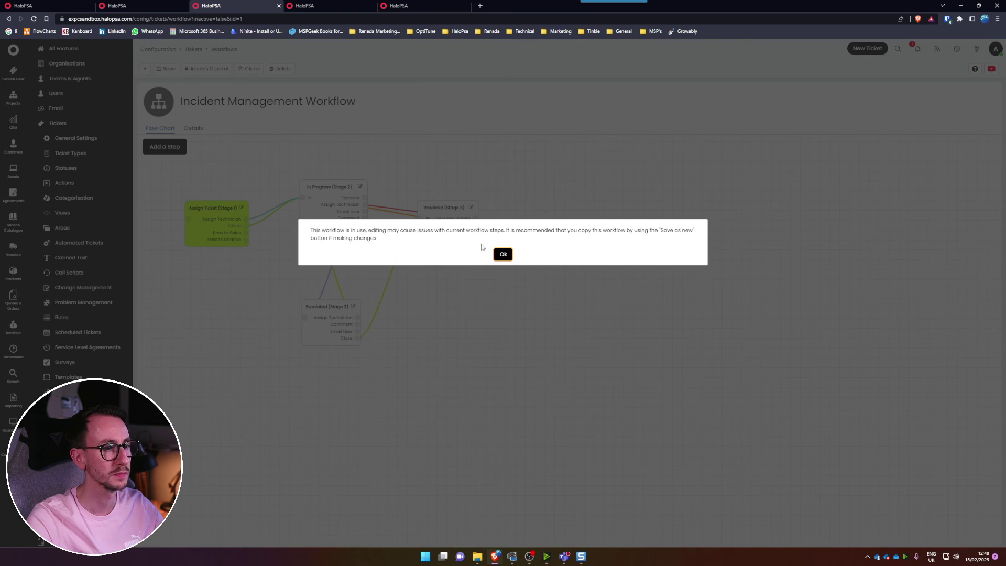
{"action": "left_click", "coordinate": [481, 243]}
{"action": "left_click", "coordinate": [361, 187]}
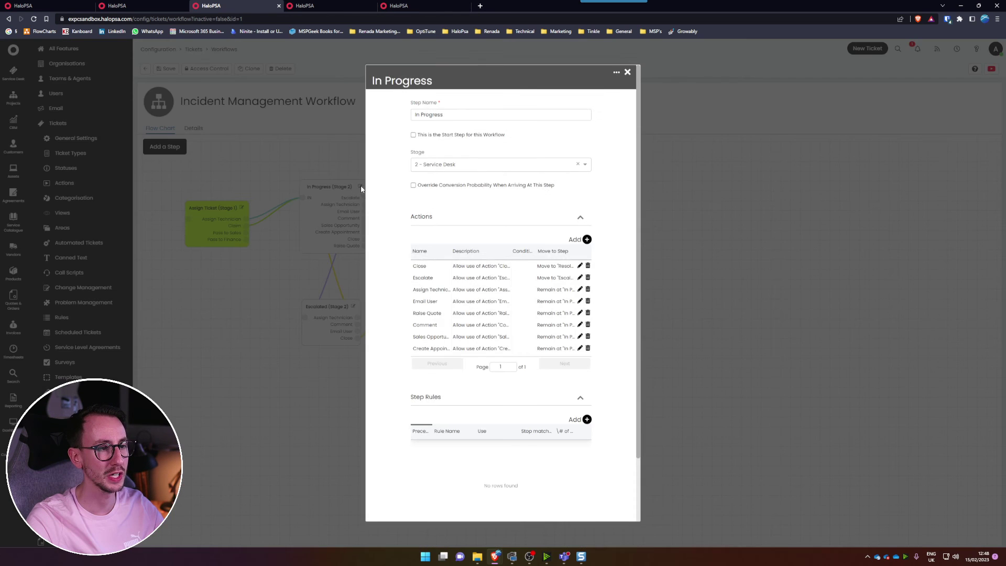
Allow the TEST EMAIL TEMPLATE action at In Progress, save the workflow, and return to the tickets list
{"action": "left_click", "coordinate": [587, 239]}
{"action": "left_click", "coordinate": [473, 292]}
{"action": "left_click", "coordinate": [479, 265]}
{"action": "type", "text": "test"}
{"action": "left_click", "coordinate": [471, 283]}
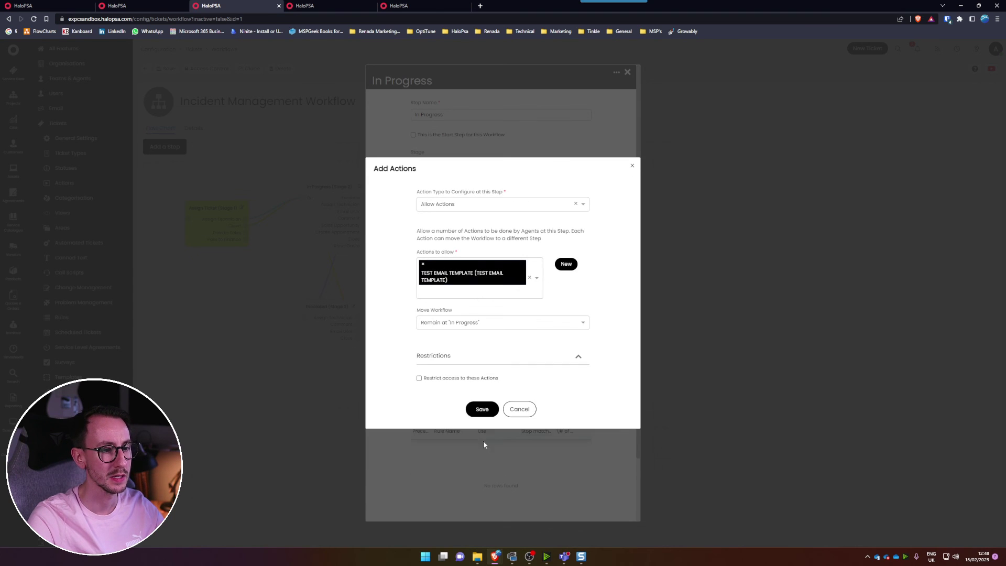
{"action": "left_click", "coordinate": [482, 409]}
{"action": "left_click", "coordinate": [478, 504]}
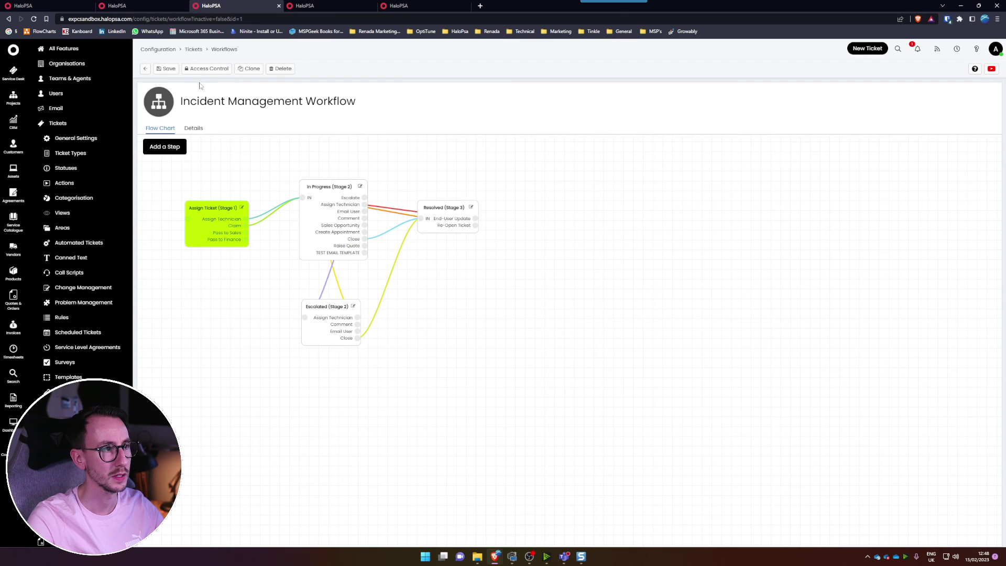
{"action": "left_click", "coordinate": [169, 69]}
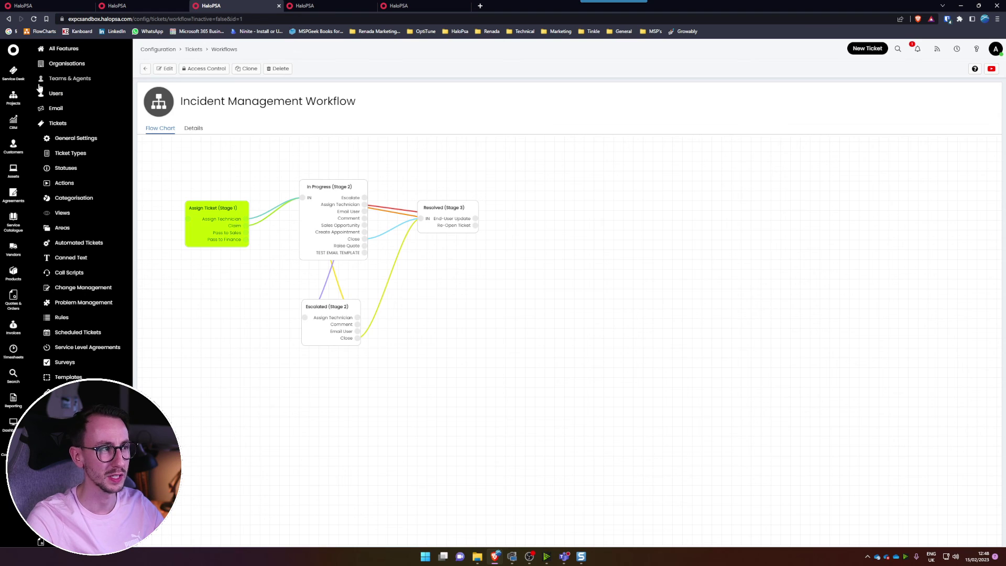
{"action": "left_click", "coordinate": [66, 79]}
{"action": "left_click", "coordinate": [19, 76]}
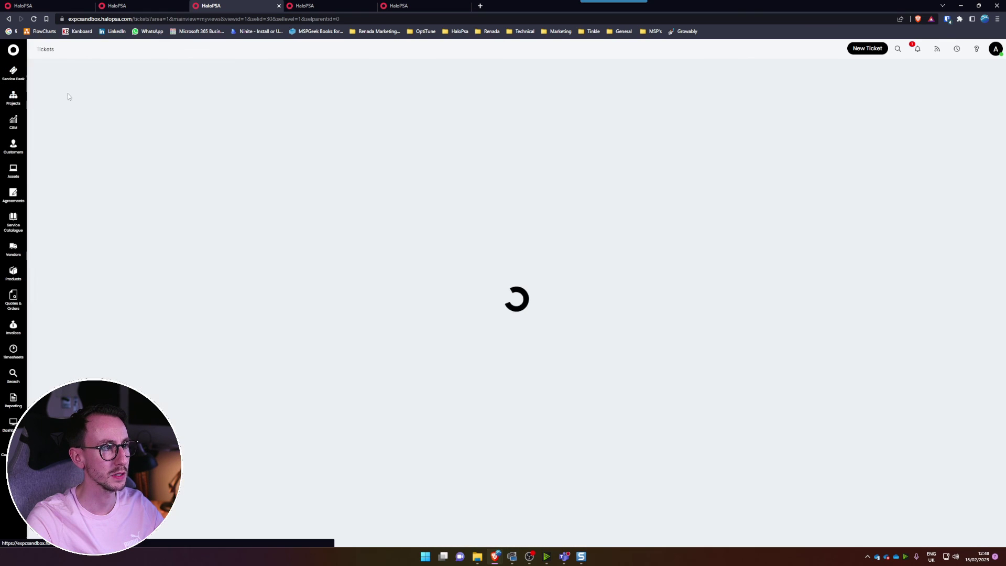
Run TEST EMAIL TEMPLATE on ticket 2531 from My Tickets (All), answering No to Log Response
{"action": "left_click", "coordinate": [272, 107]}
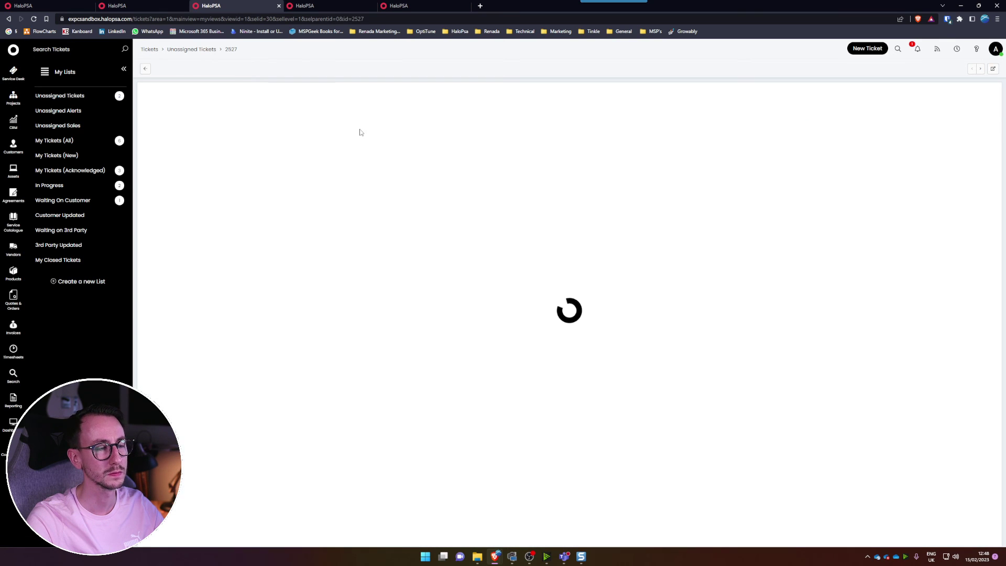
{"action": "left_click", "coordinate": [107, 142]}
{"action": "left_click", "coordinate": [272, 107]}
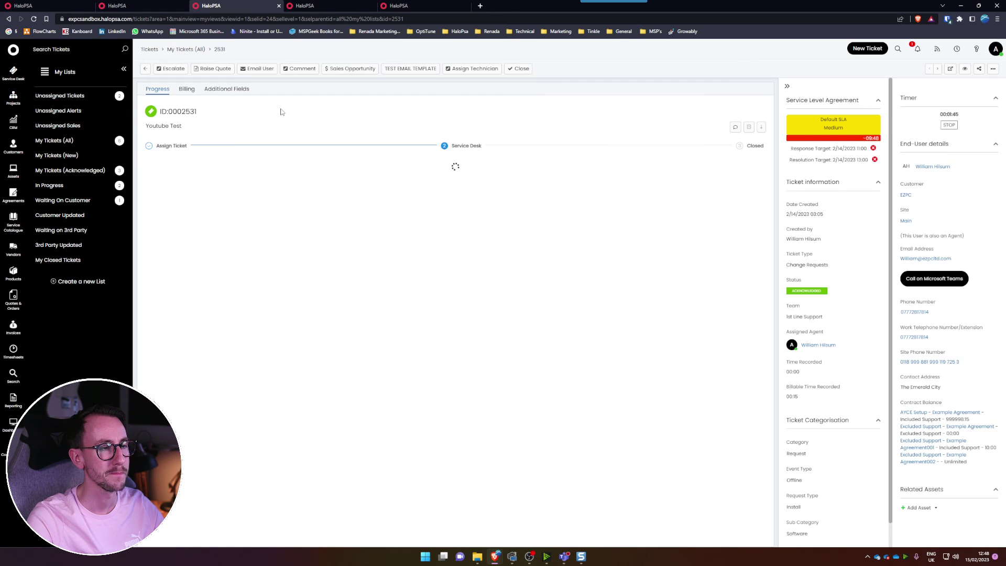
{"action": "left_click", "coordinate": [410, 69]}
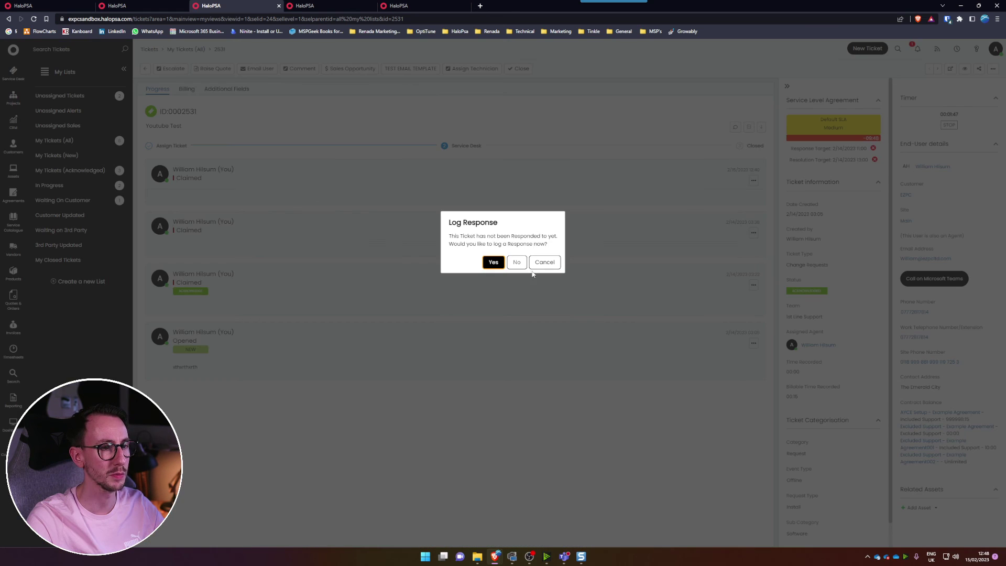
{"action": "left_click", "coordinate": [517, 263]}
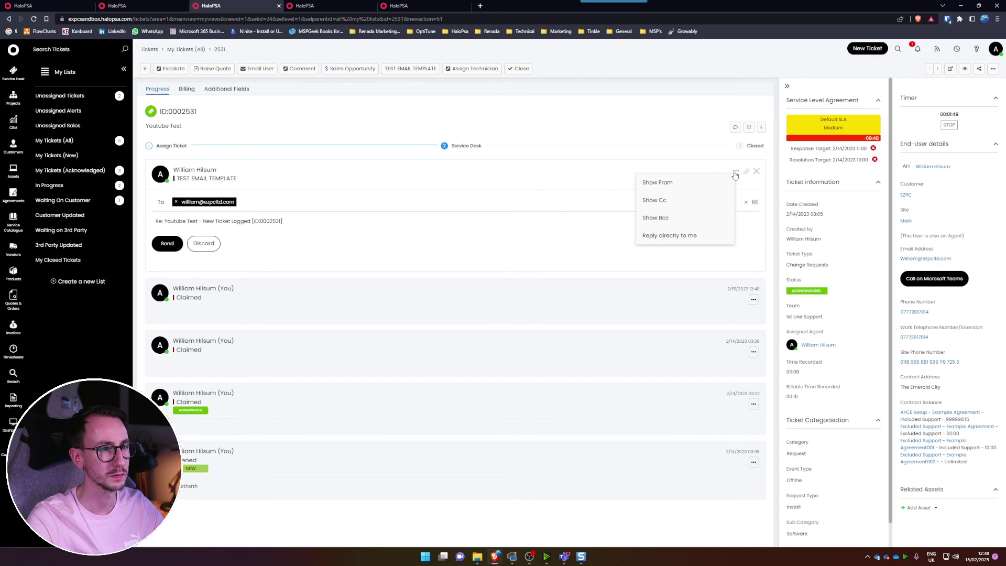
Open the generated email and check the filled-in date 14/02/2023 3:05 and ID 0002531
{"action": "left_click", "coordinate": [168, 243]}
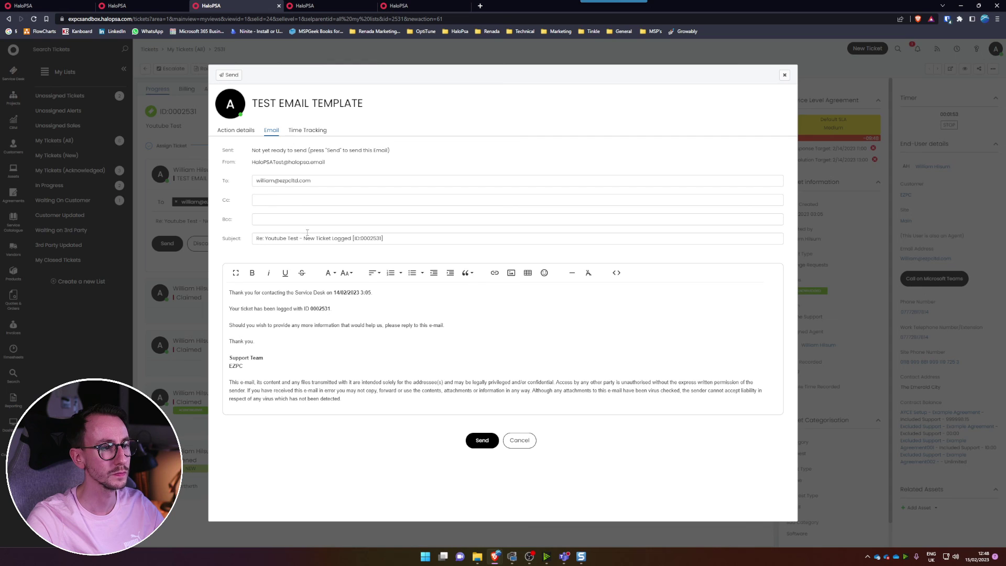
{"action": "left_click_drag", "start_coordinate": [334, 310], "coordinate": [402, 298]}
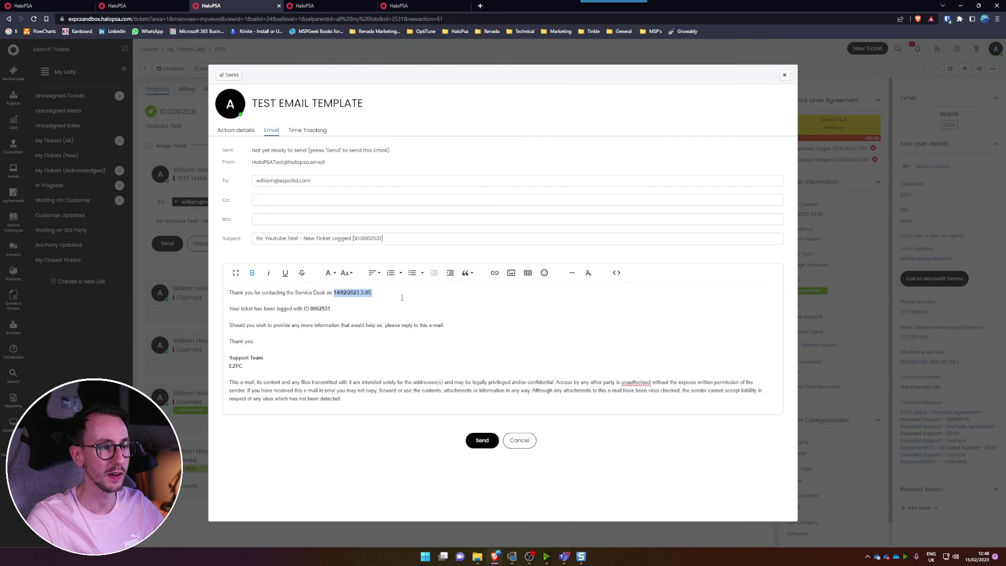
{"action": "left_click", "coordinate": [435, 310]}
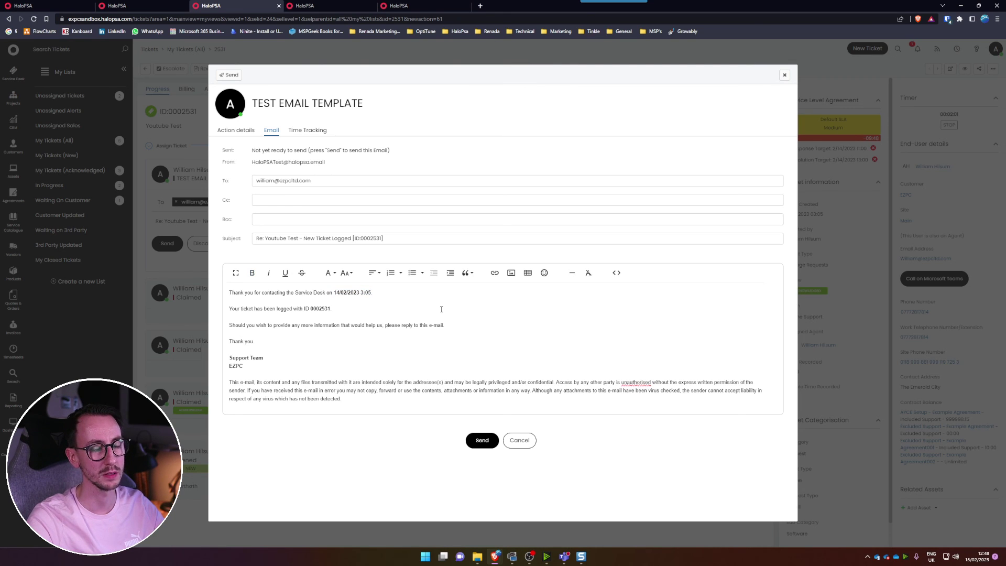